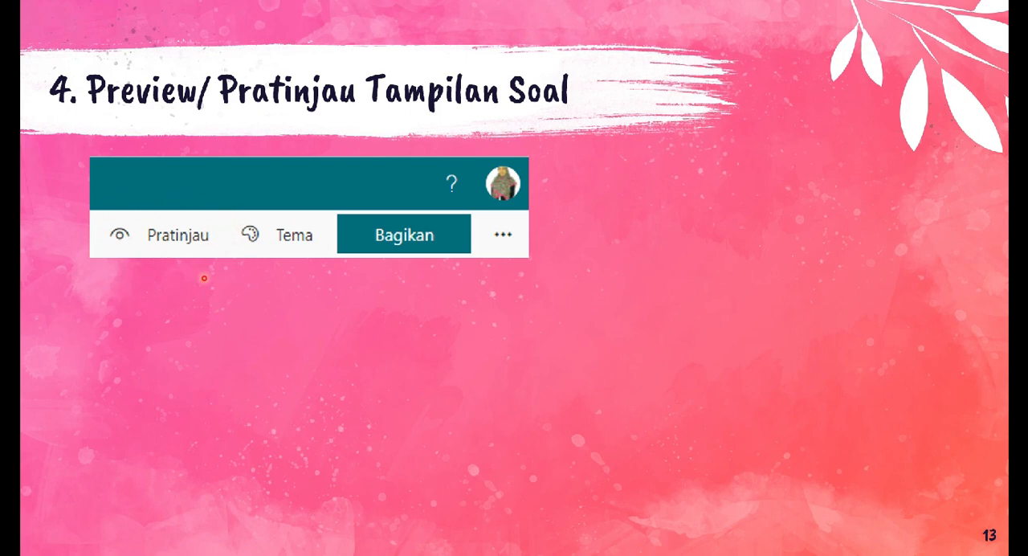
click(213, 300)
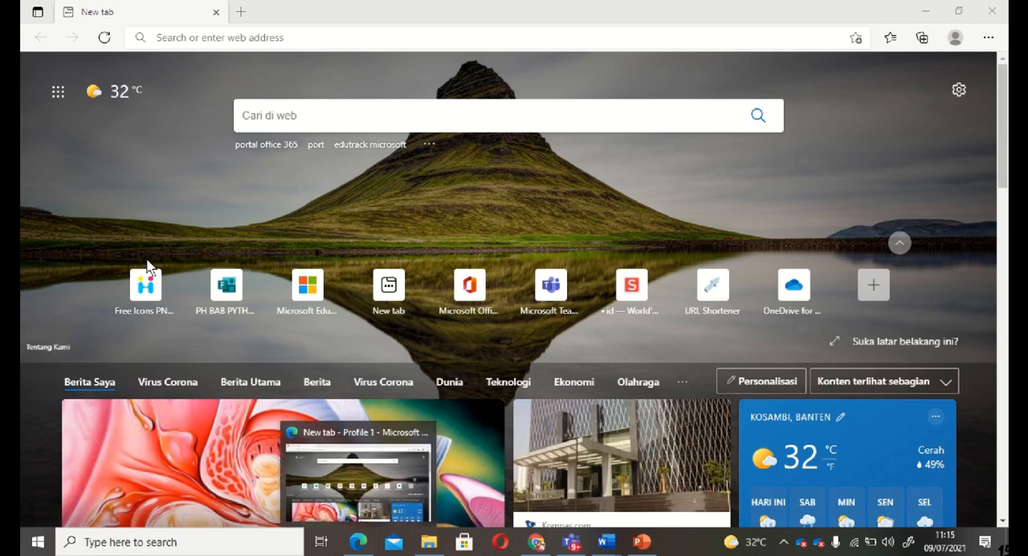
Open the Forms site at forms.office.com in the browser and go to the Forms start page
click(174, 38)
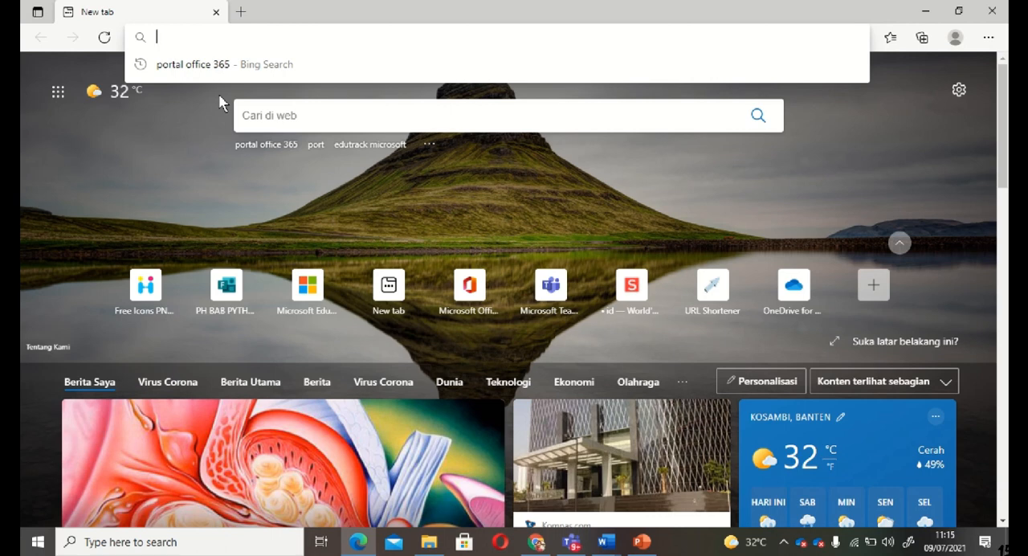
text(form)
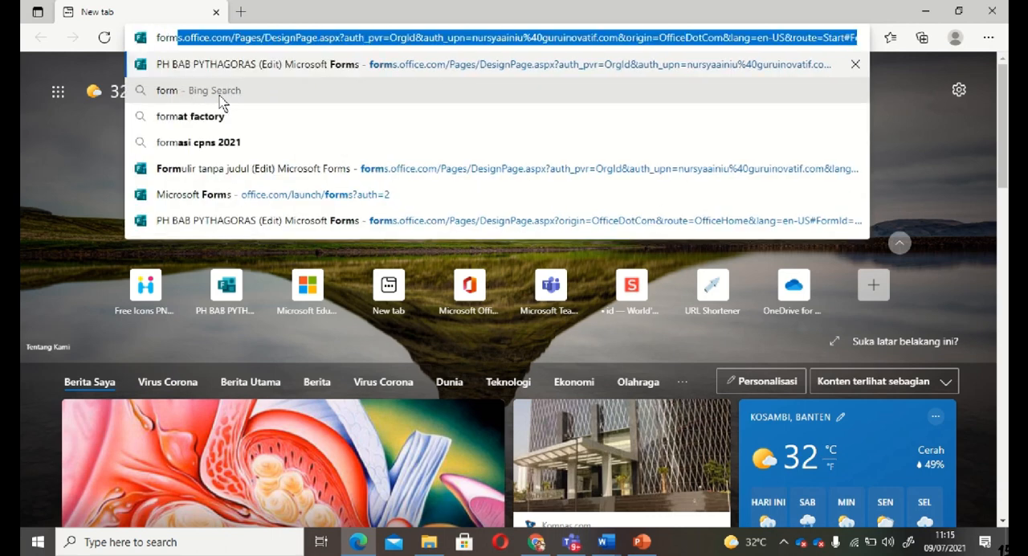
click(224, 39)
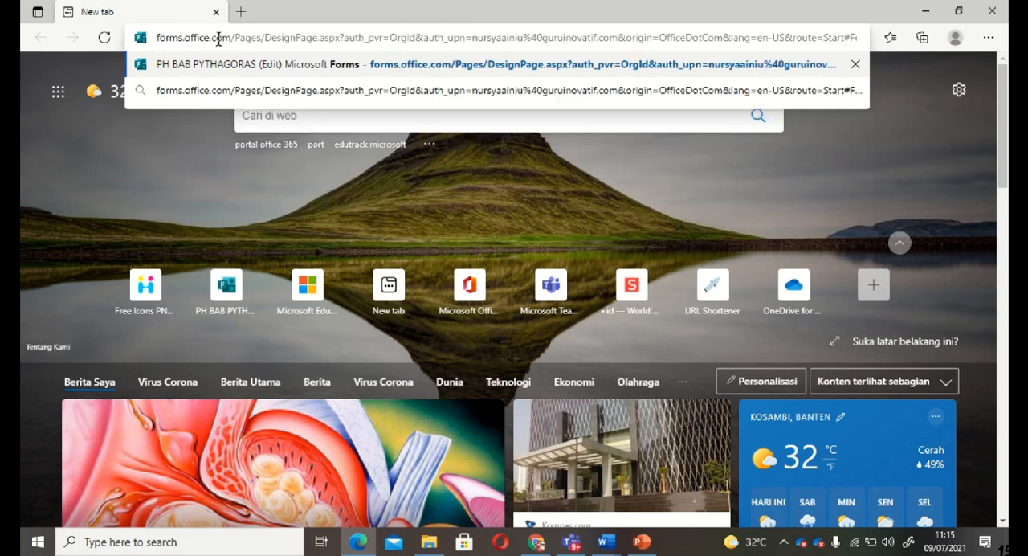
key(Return)
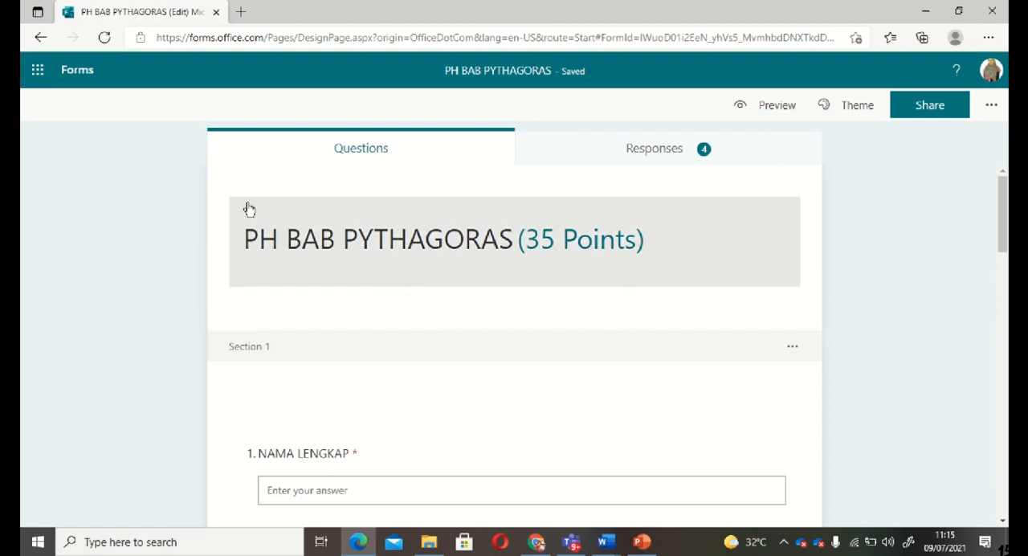
click(38, 72)
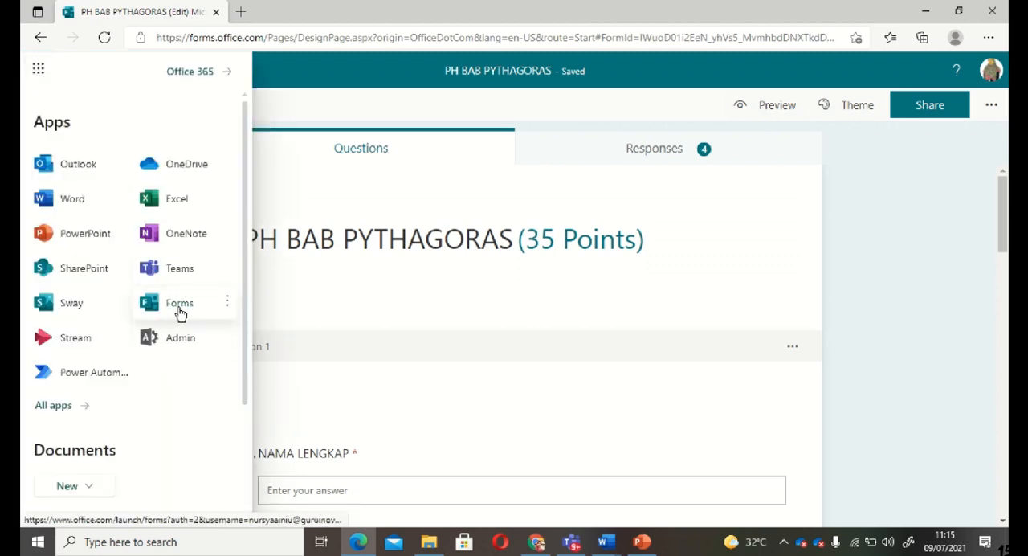
click(179, 310)
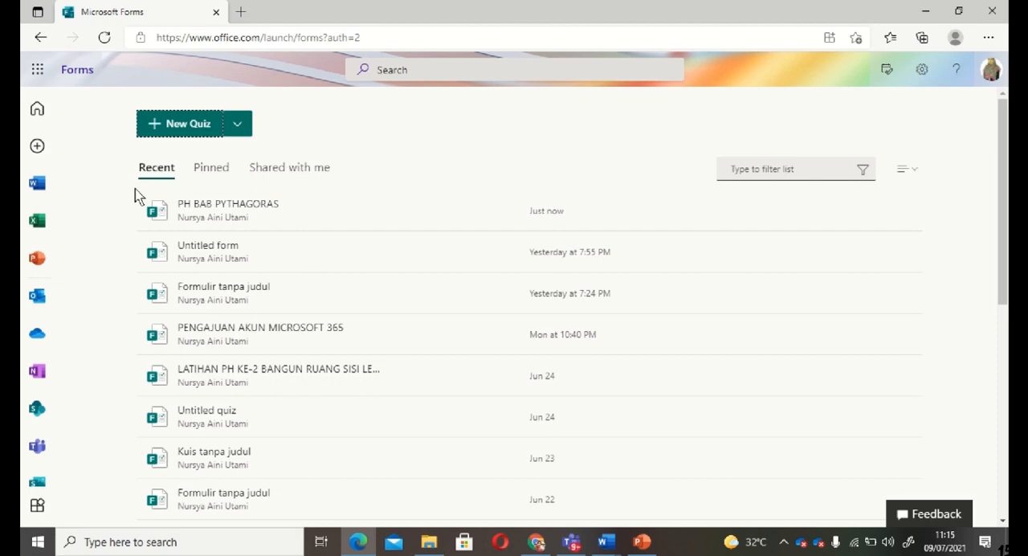
Create a new blank form (not a quiz) and title it "PENGAJUAN AKUN MICROSOFT 365"
click(239, 129)
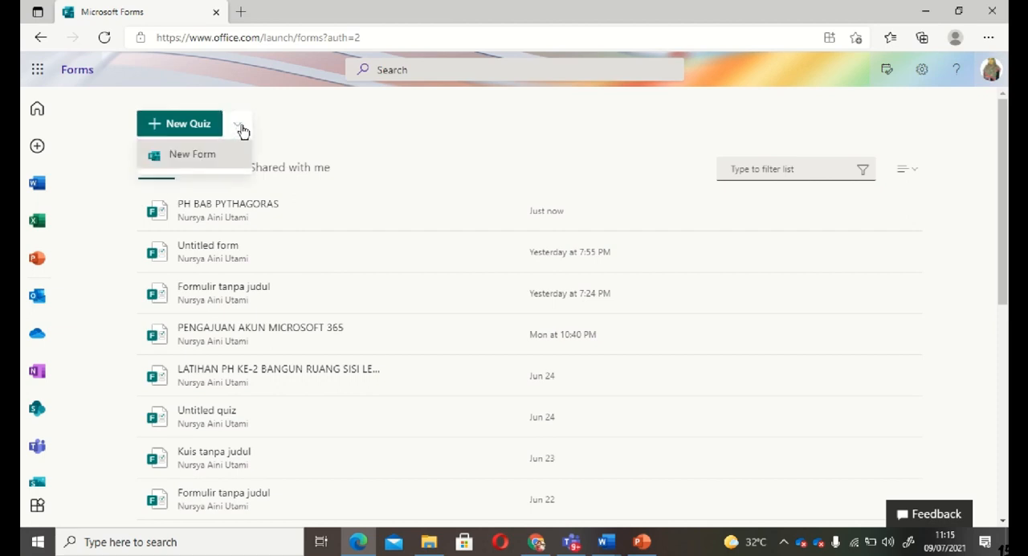
click(215, 161)
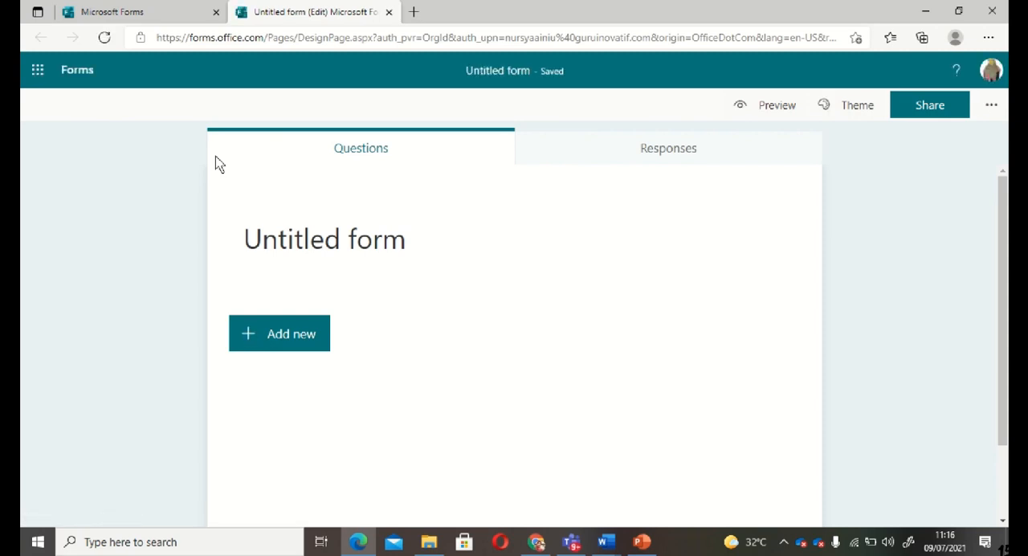
click(281, 239)
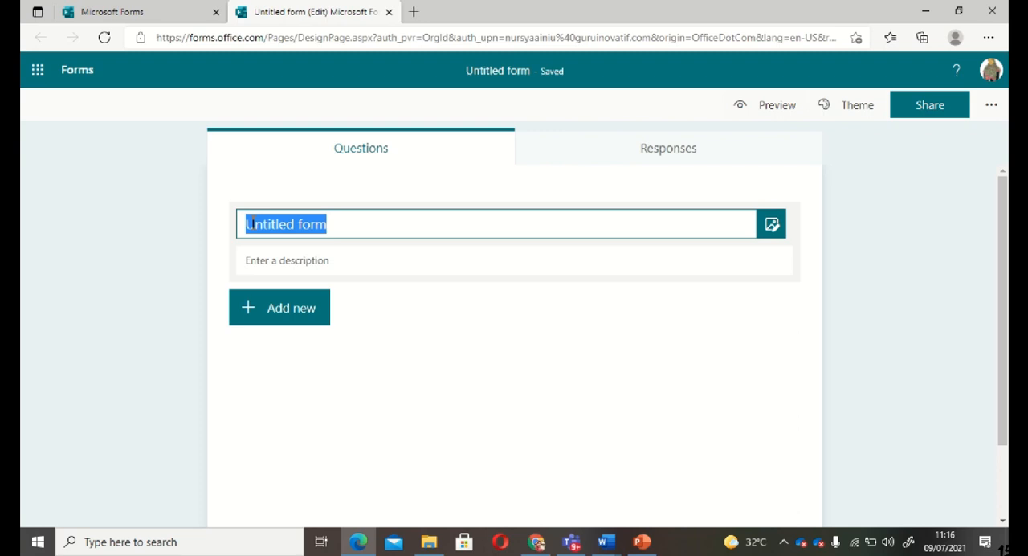
text(PENG)
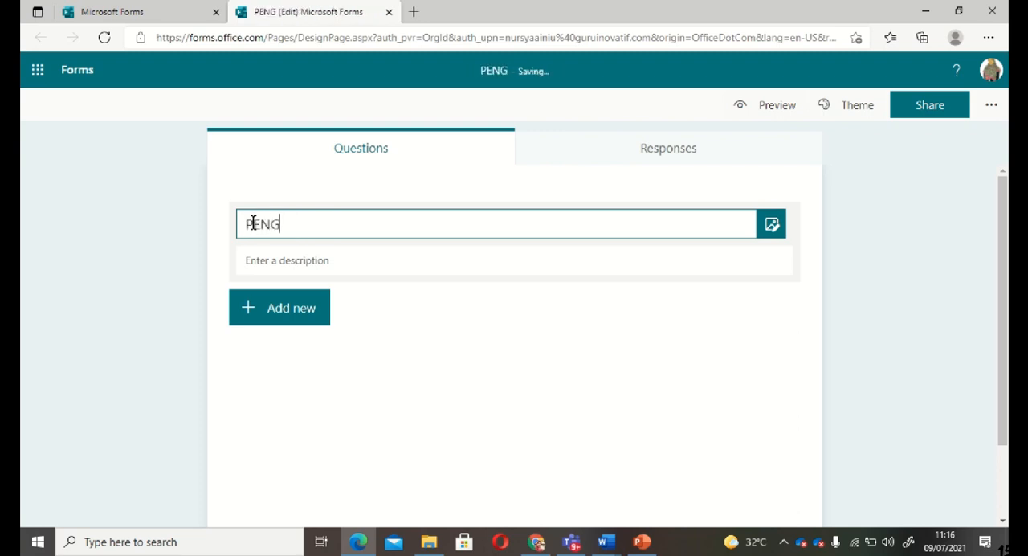
text(AJUAN AKUN M)
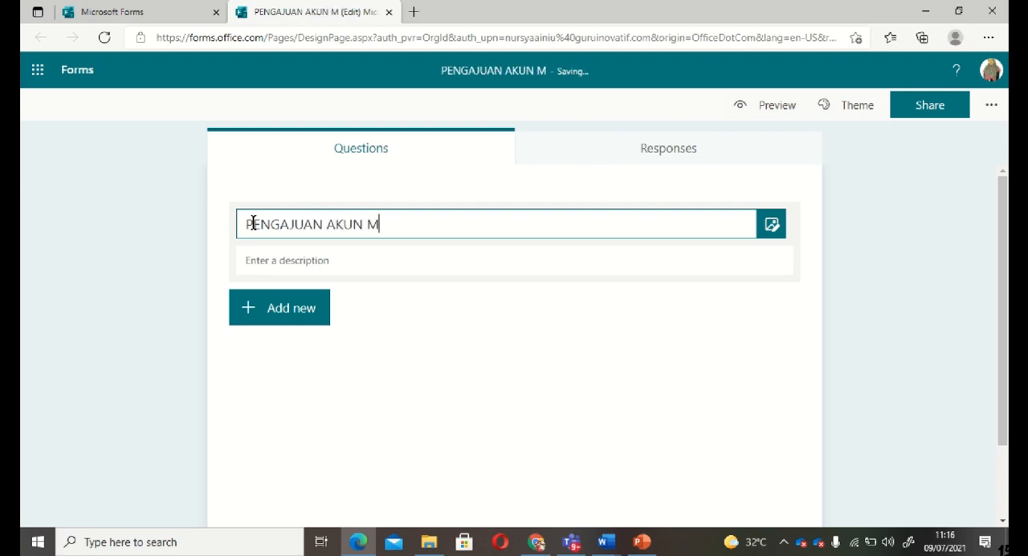
text(ICROSOFT 365)
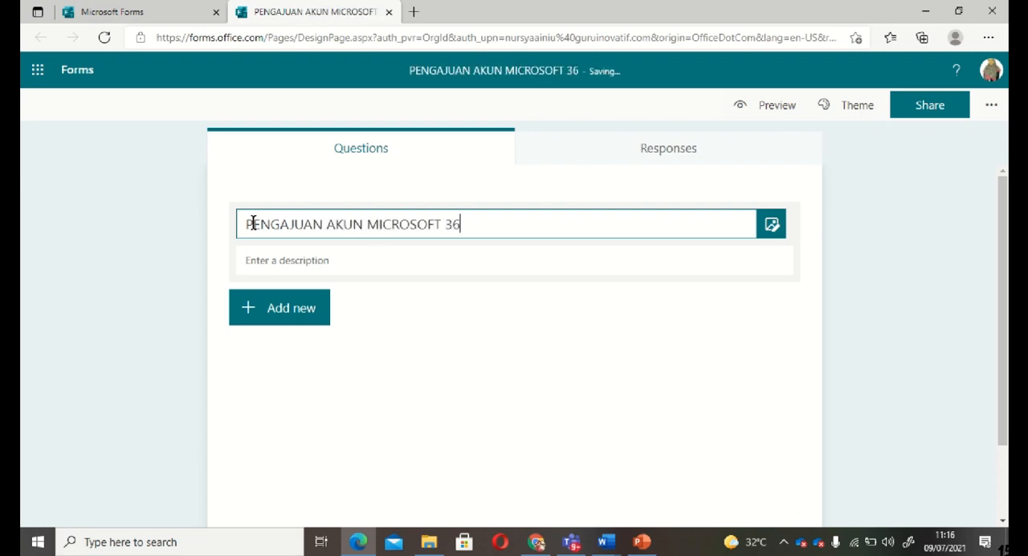
Search the Bing images for "microsoft" to find a picture for the form title
click(772, 225)
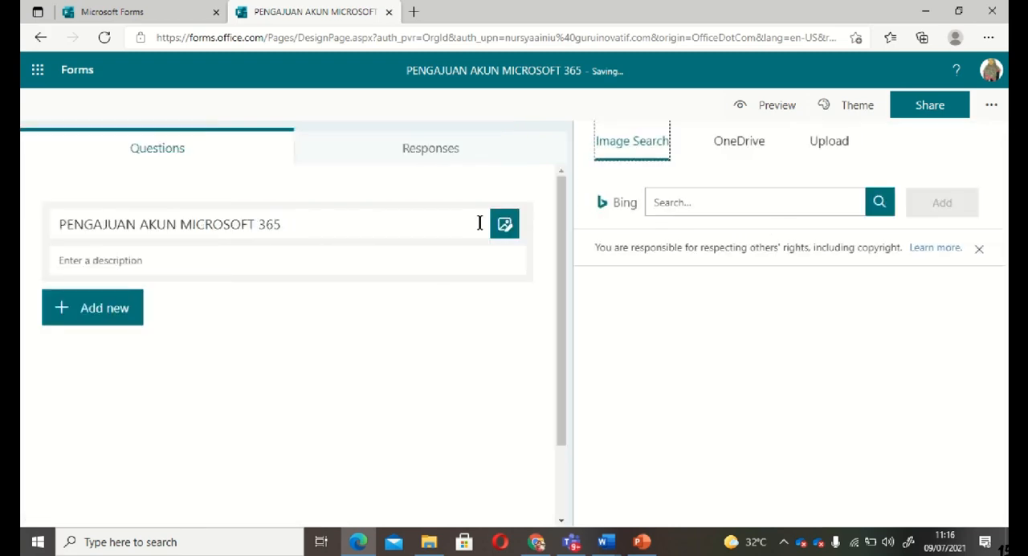
click(655, 205)
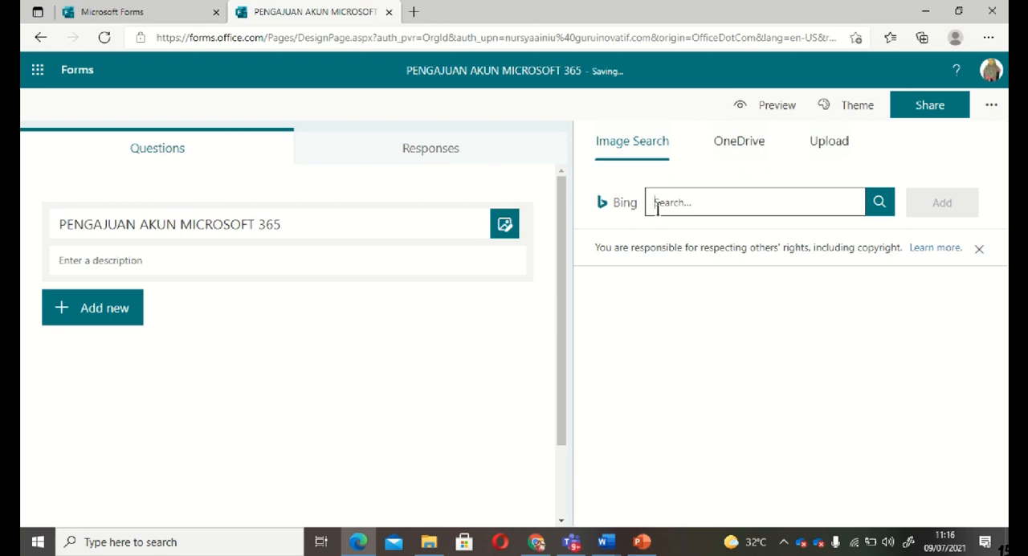
text(microsoft)
key(Return)
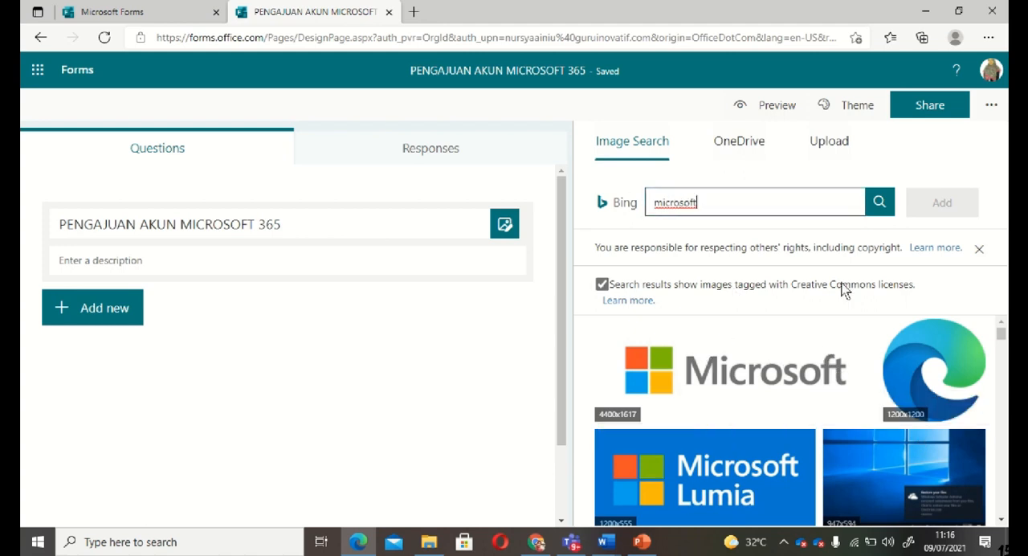
Try to add the four-colour Microsoft window logo without text as the title image
drag(1001, 340, 1003, 359)
click(935, 371)
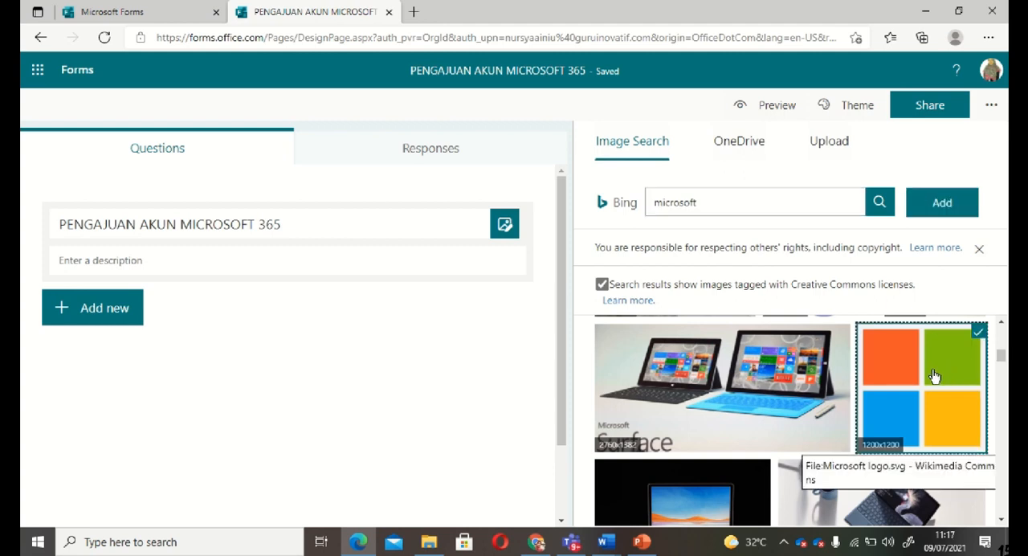
click(943, 203)
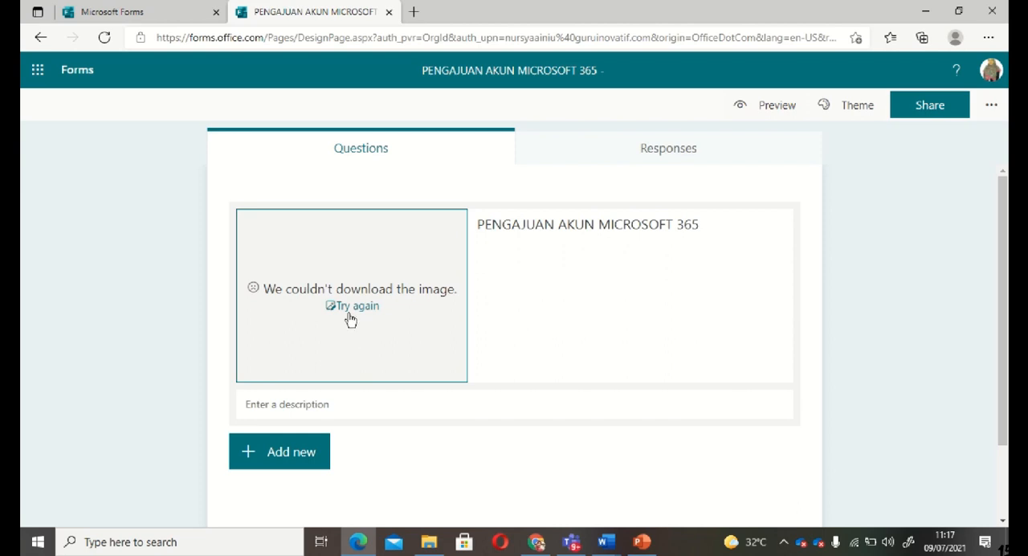
Try again to insert a title image, using the picture of the Microsoft Surface tablets
click(350, 305)
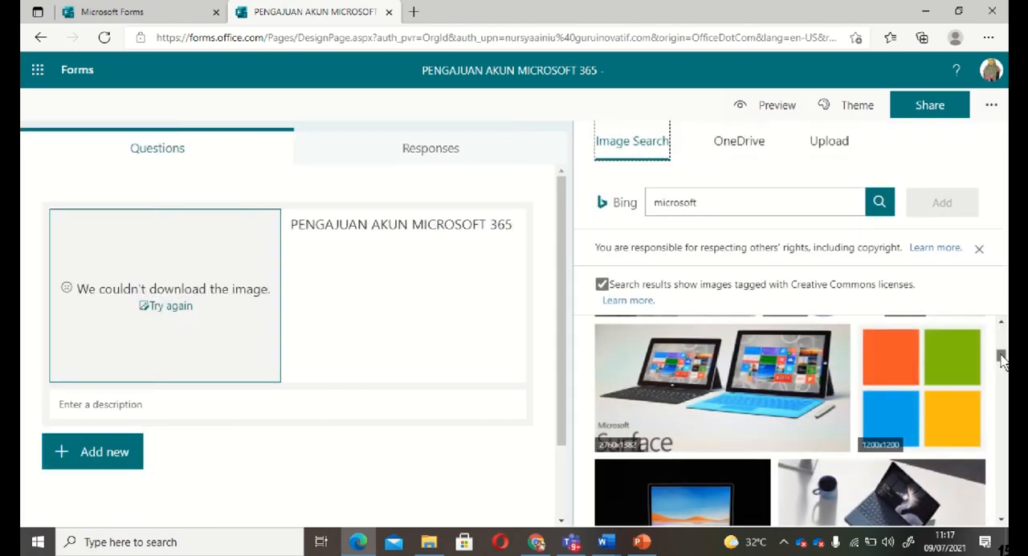
click(780, 378)
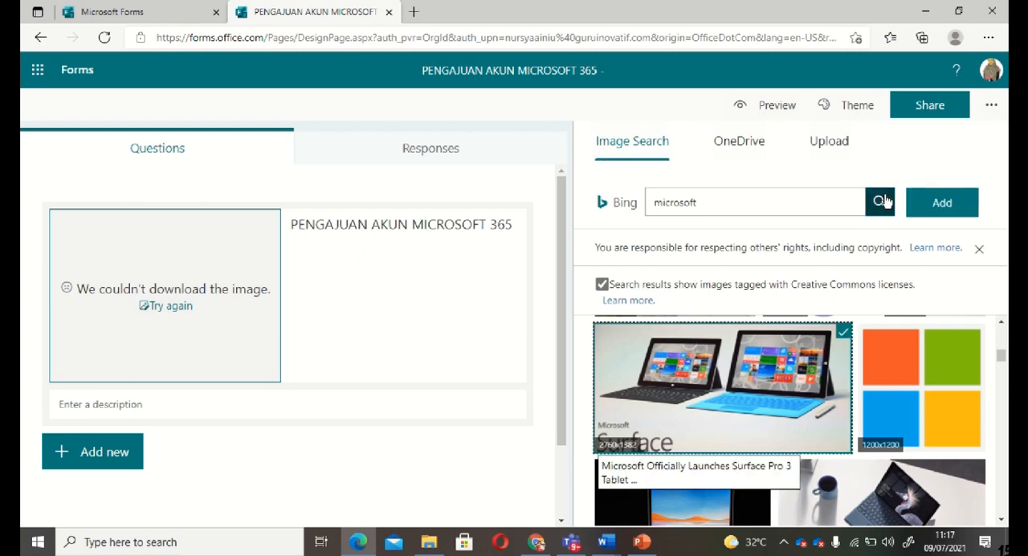
click(932, 210)
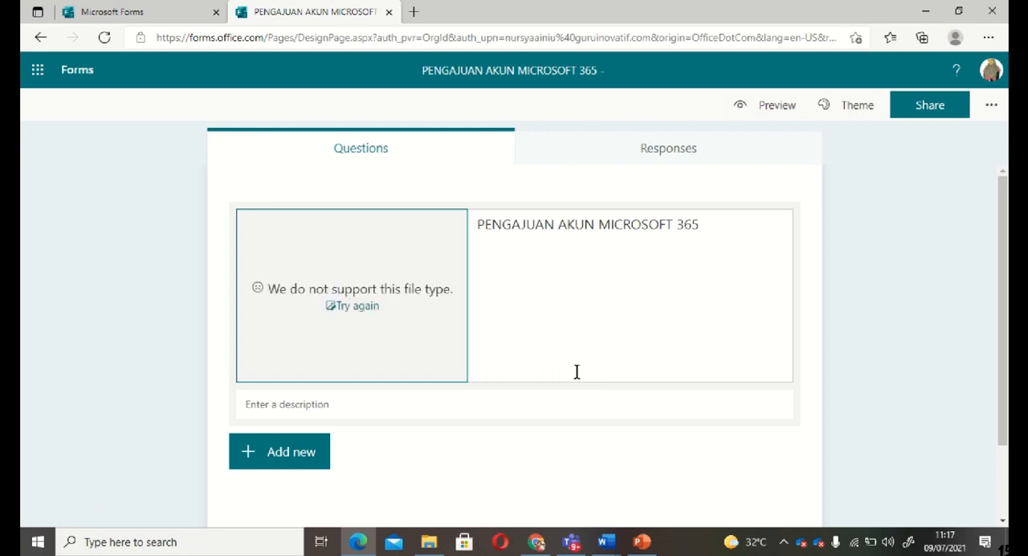
Retry the title image with the Microsoft logo that has the wordmark below the coloured squares
click(356, 306)
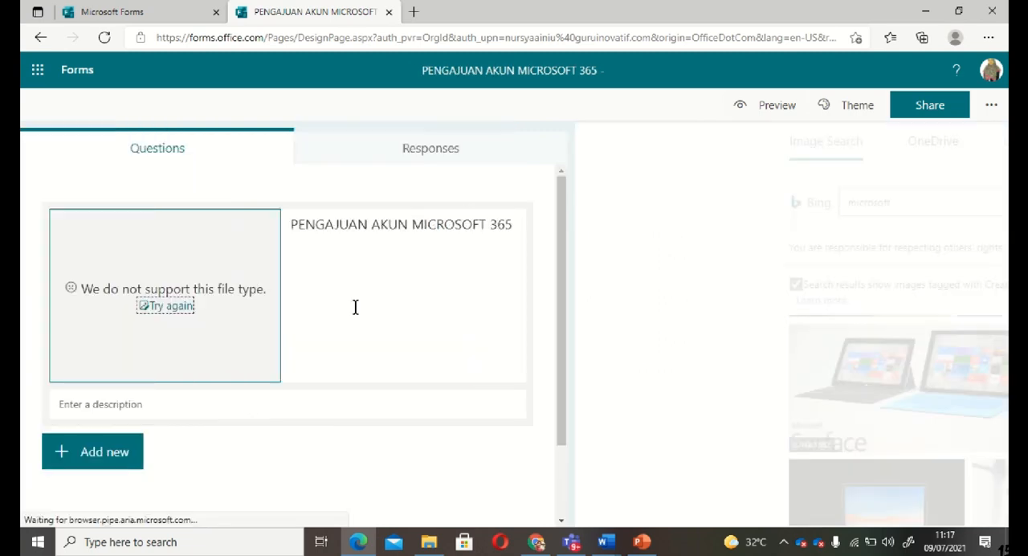
drag(1002, 355, 1002, 365)
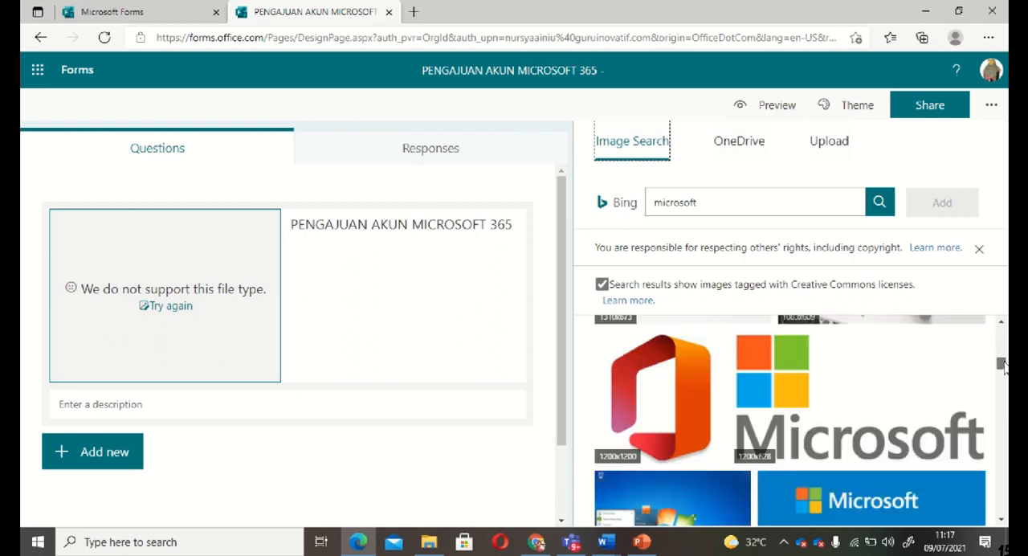
click(862, 390)
click(941, 202)
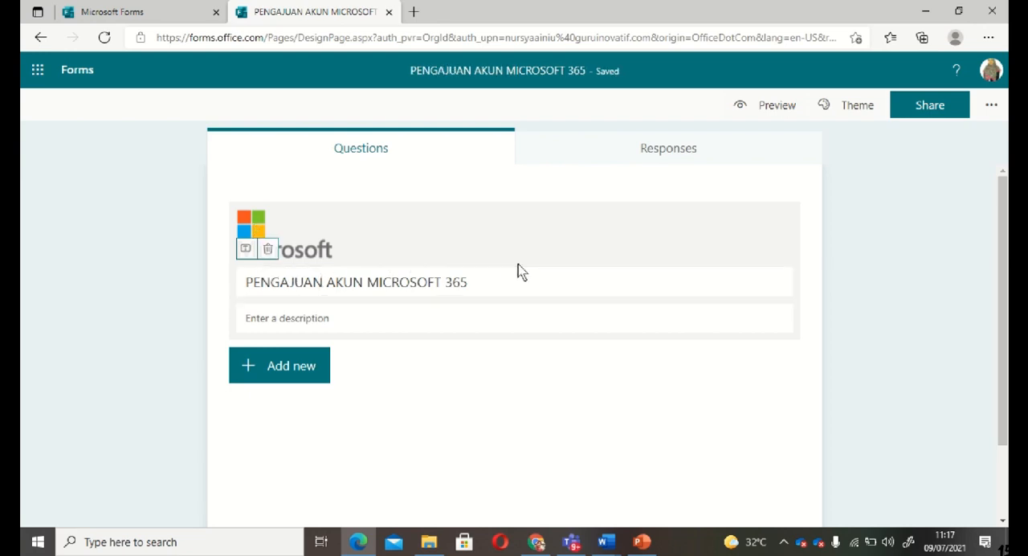
Enter the form description "Silakan Bapak Ibu mengisi formulir dengan benar"
click(309, 317)
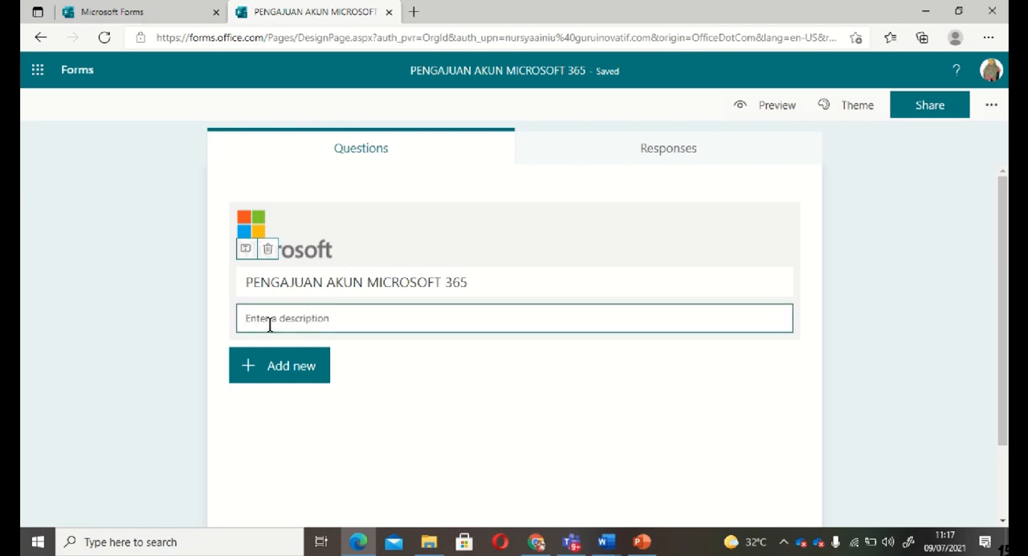
text(Silakan Bapak Ibu mengisi formulir dengan )
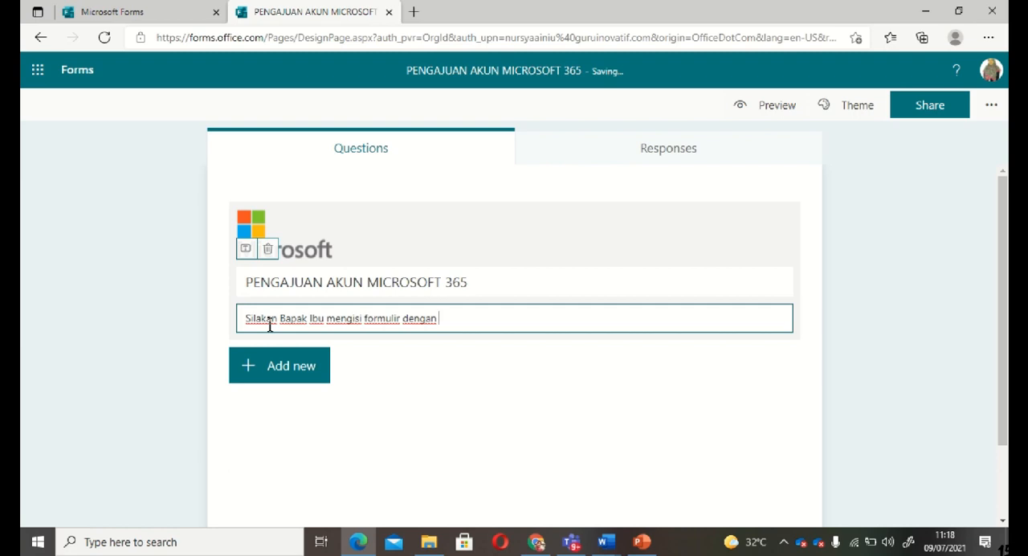
text(benar)
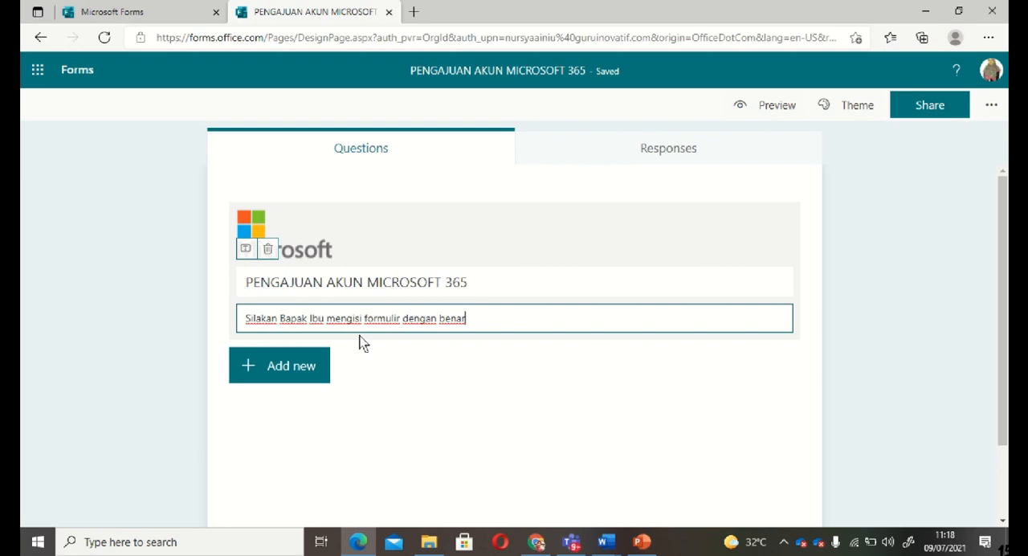
Add blank lines after the description text and remove them again
key(Return)
key(Return)
key(Return)
key(Return)
key(Return)
key(Return)
key(Return)
key(Return)
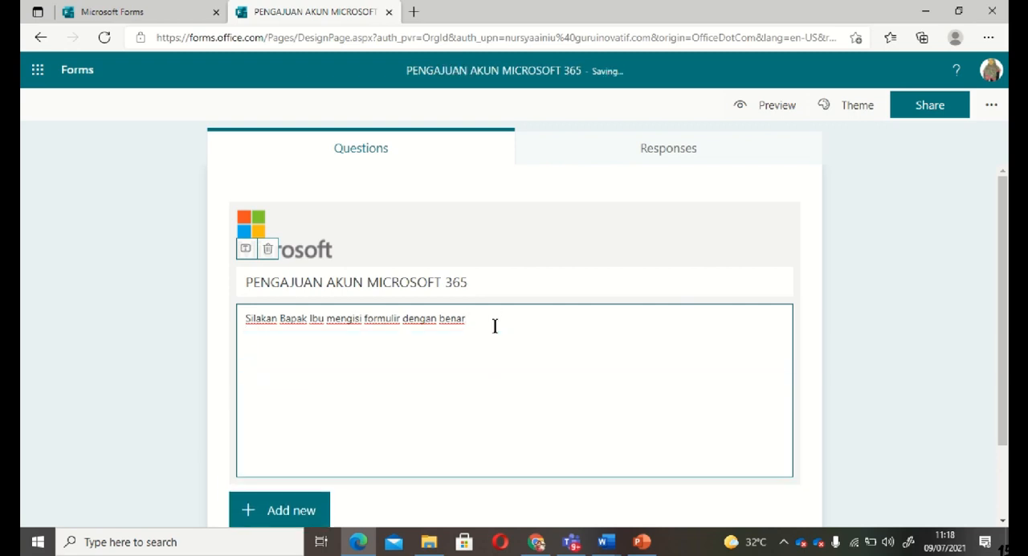
key(BackSpace)
key(BackSpace)
key(BackSpace)
key(BackSpace)
key(BackSpace)
key(BackSpace)
key(BackSpace)
key(BackSpace)
key(BackSpace)
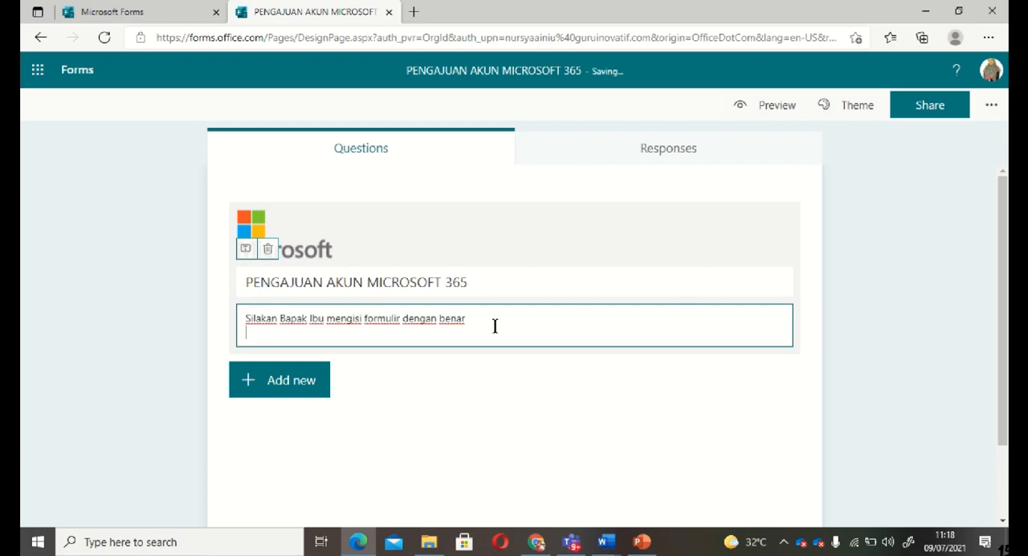
key(BackSpace)
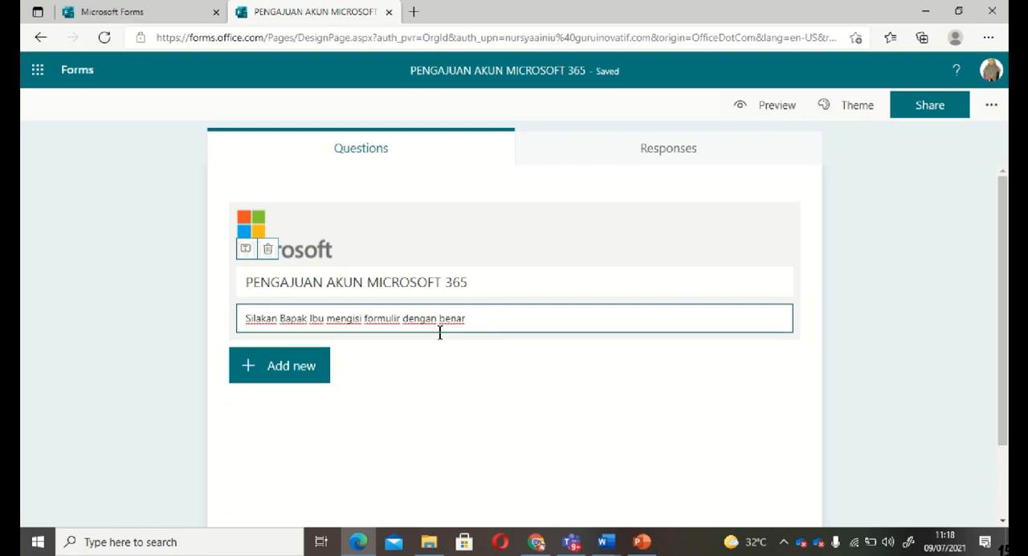
Look through the available question types and add a Choice question as the form's first question
click(294, 366)
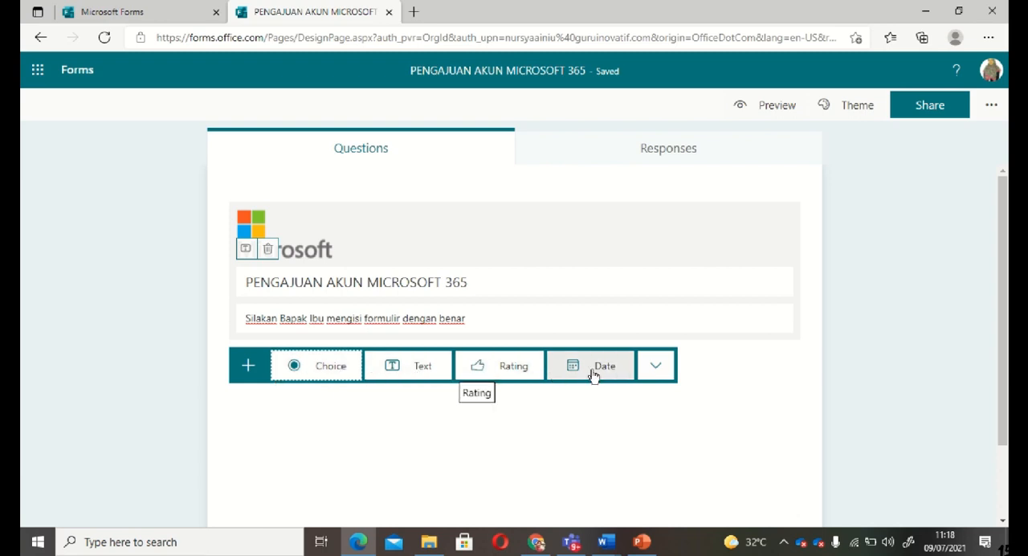
click(650, 371)
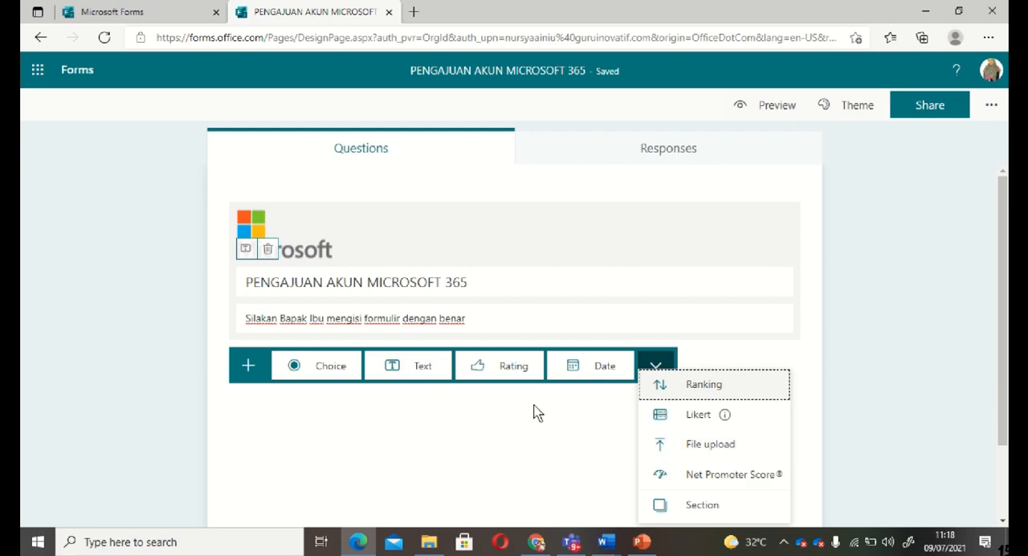
click(393, 436)
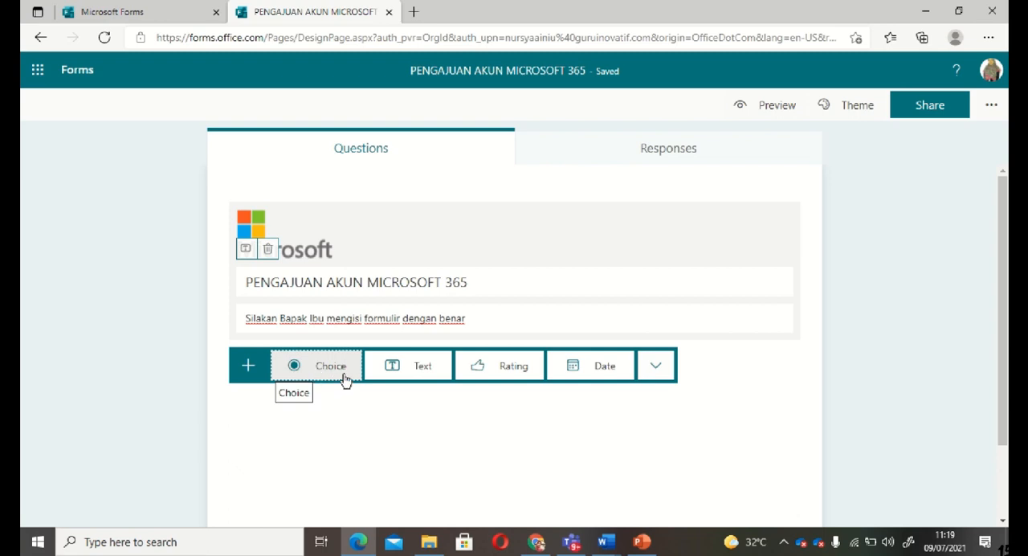
click(343, 377)
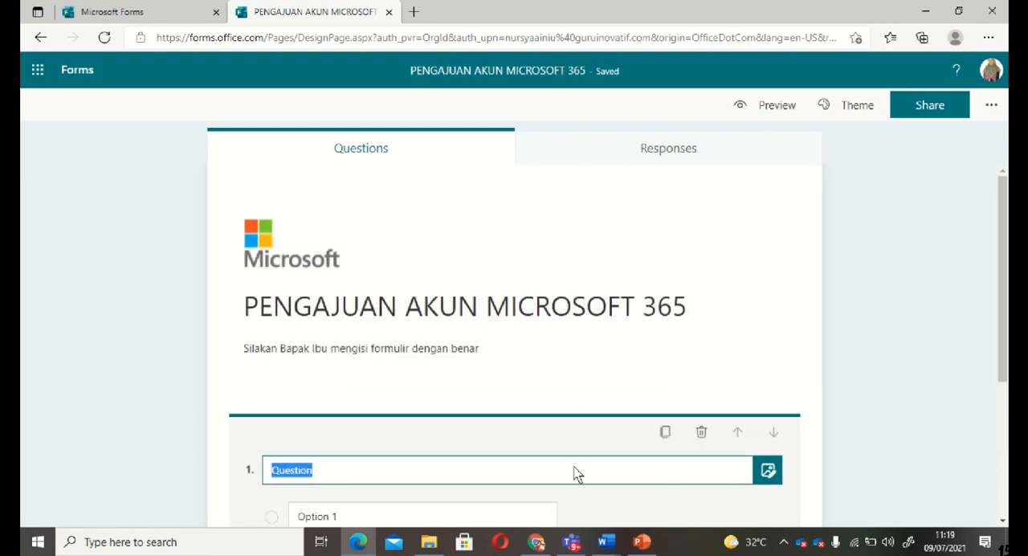
click(545, 444)
scroll(545, 445, down, 2)
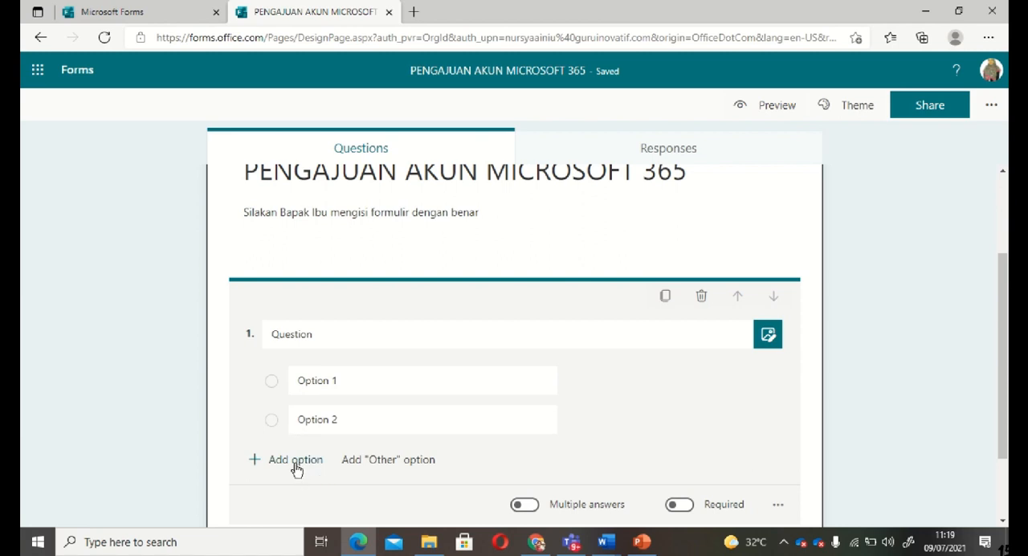
Look at the first question's additional settings and enter "NAMA LENGKAP" as its question text
scroll(619, 428, down, 1)
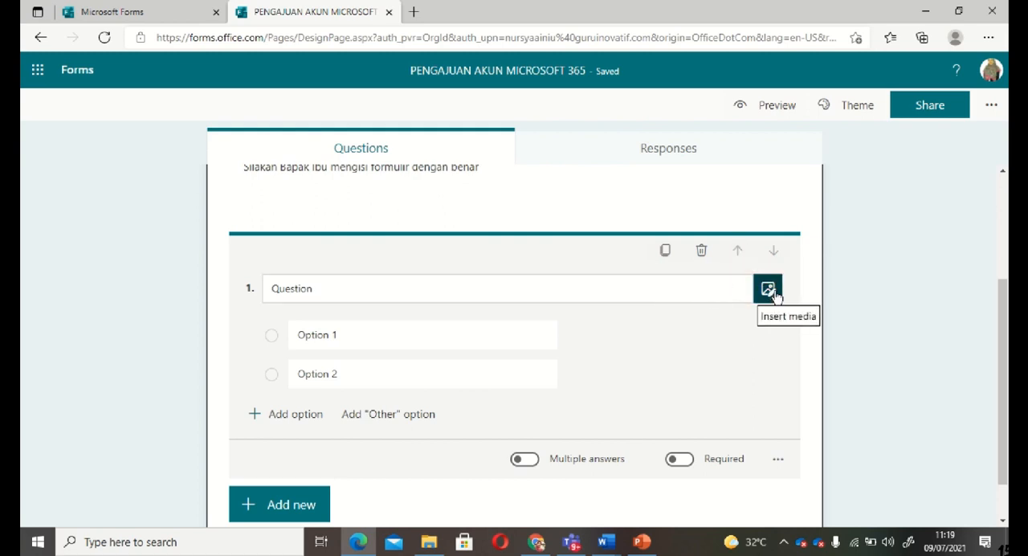
click(777, 458)
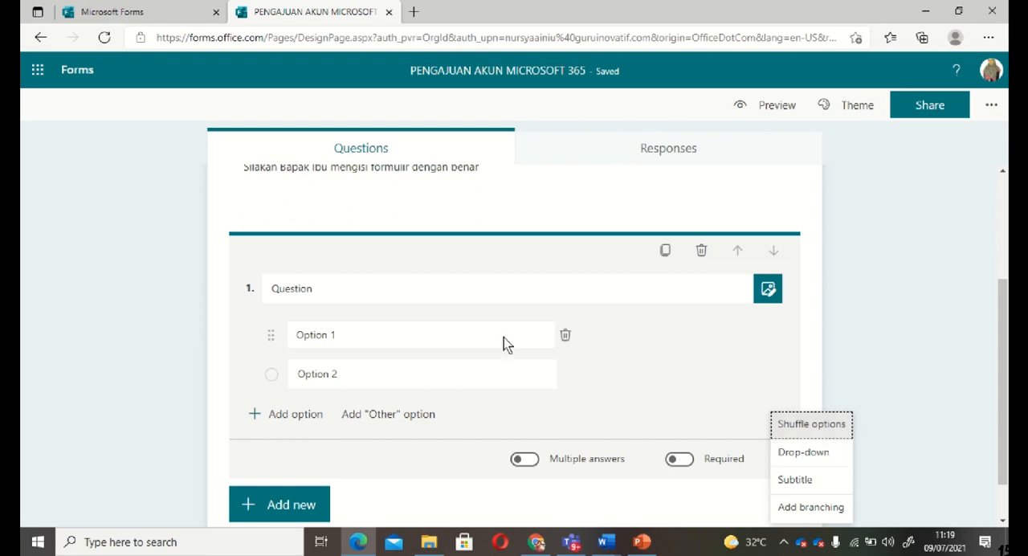
click(318, 290)
text(NAMA)
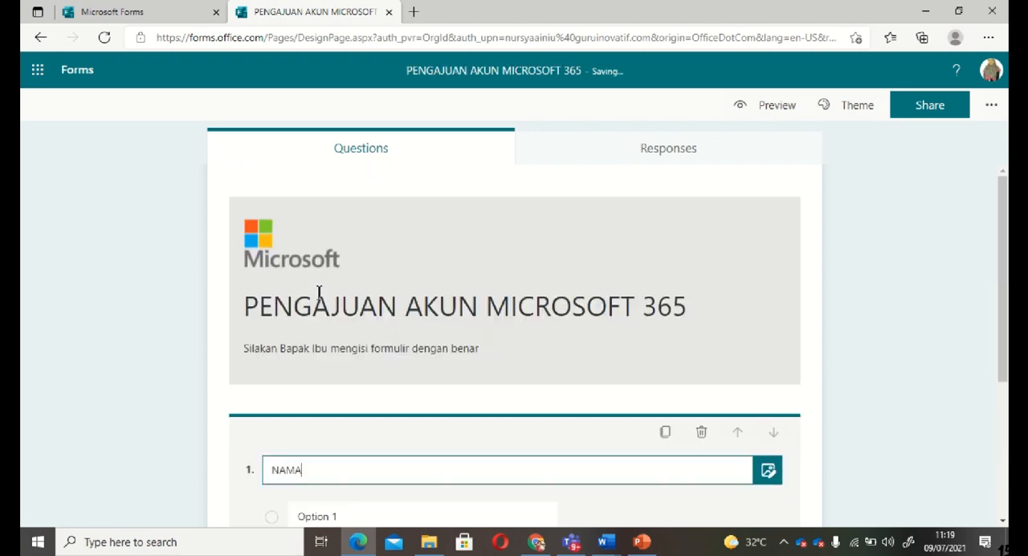
text( LENGKAP)
click(697, 510)
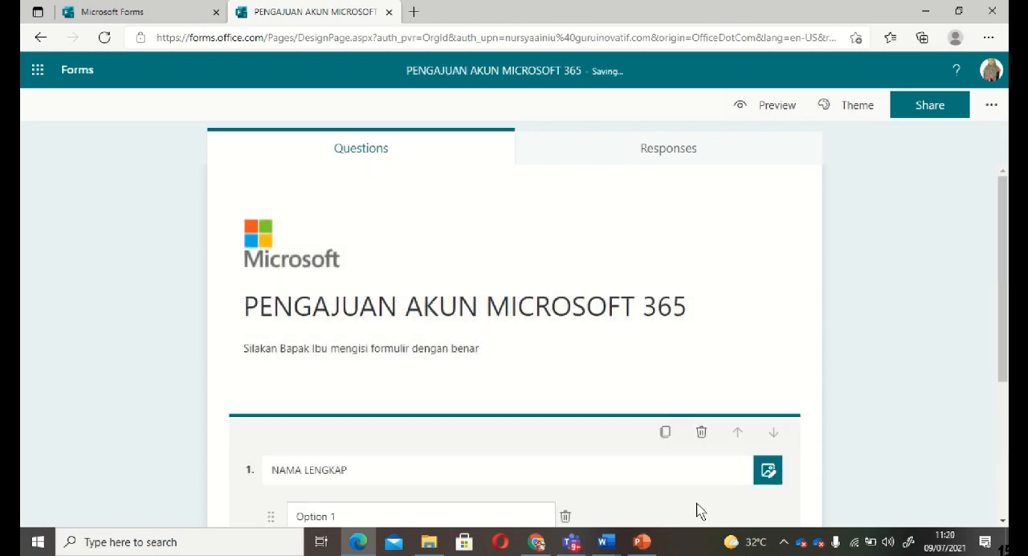
scroll(678, 507, down, 2)
scroll(678, 507, up, 2)
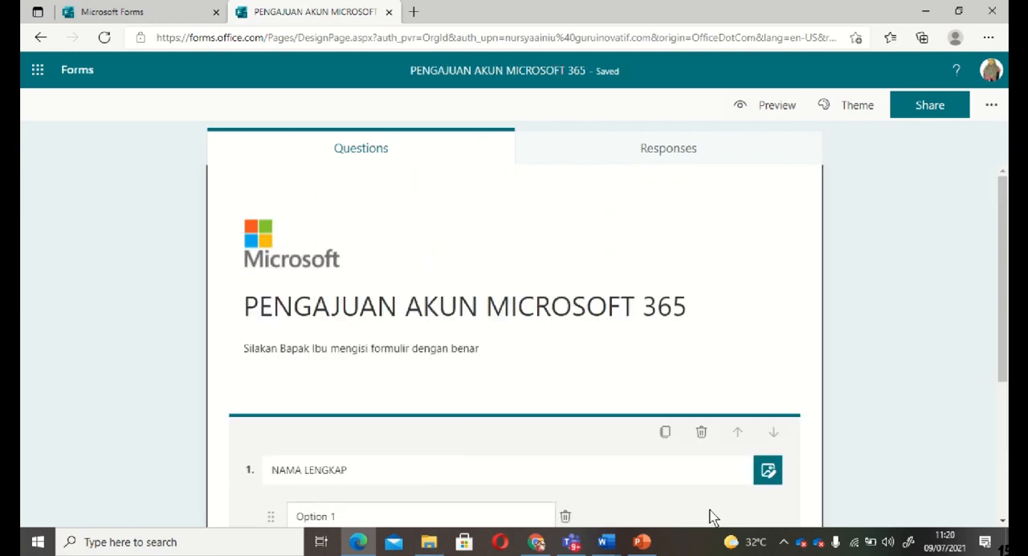
scroll(709, 516, down, 3)
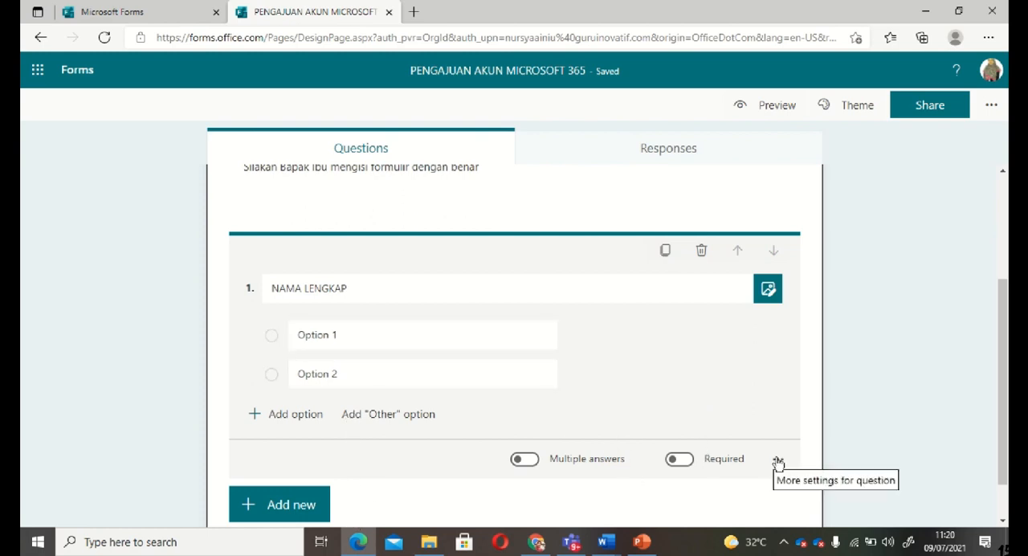
Replace the first answer option of the "NAMA LENGKAP" question with a person's first name in capitals
click(325, 334)
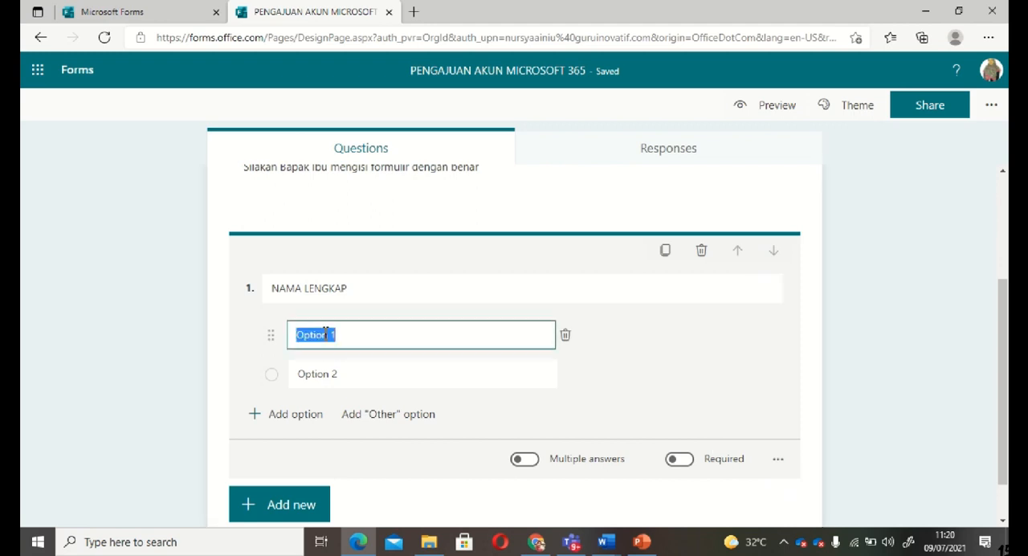
text(AHMAD)
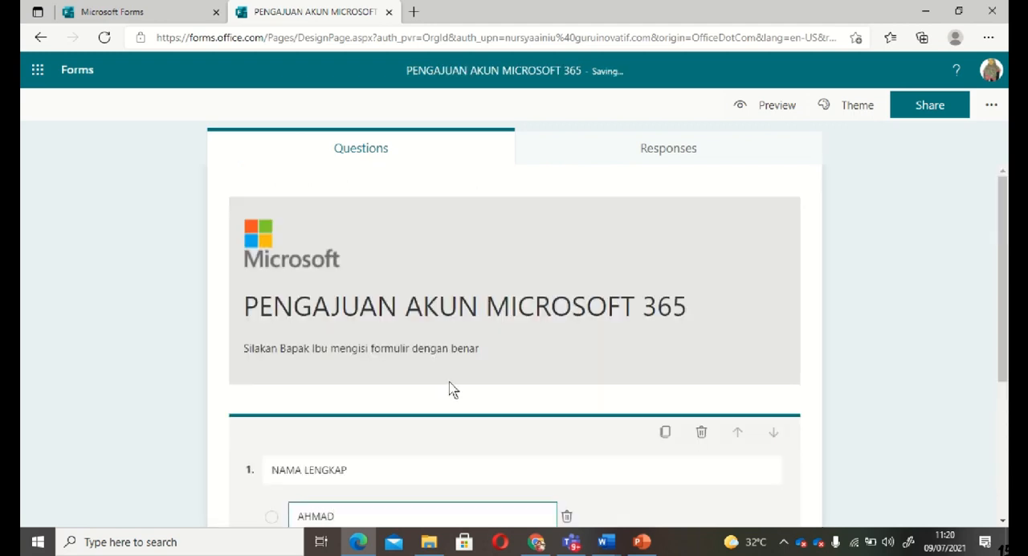
click(693, 498)
scroll(693, 497, down, 2)
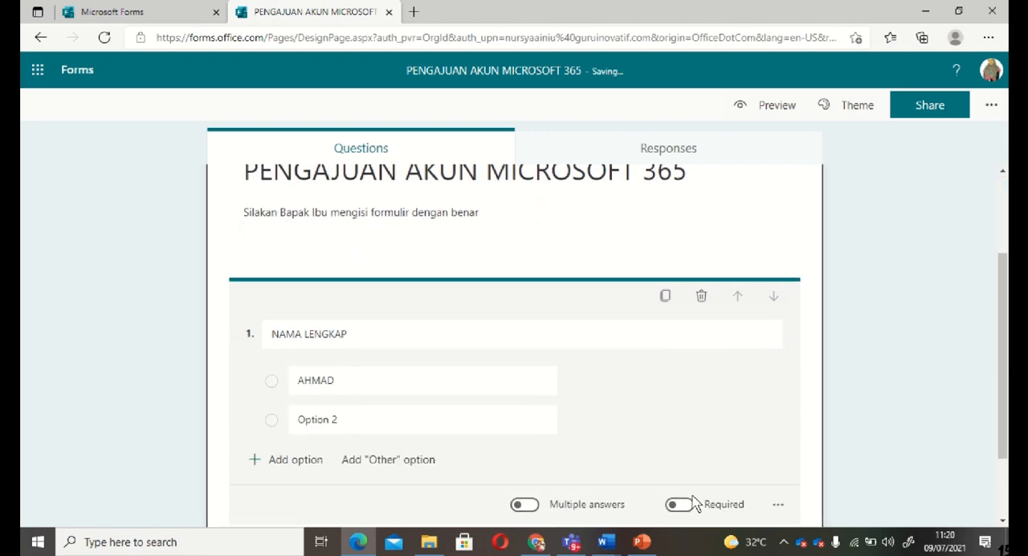
scroll(350, 430, up, 2)
click(354, 517)
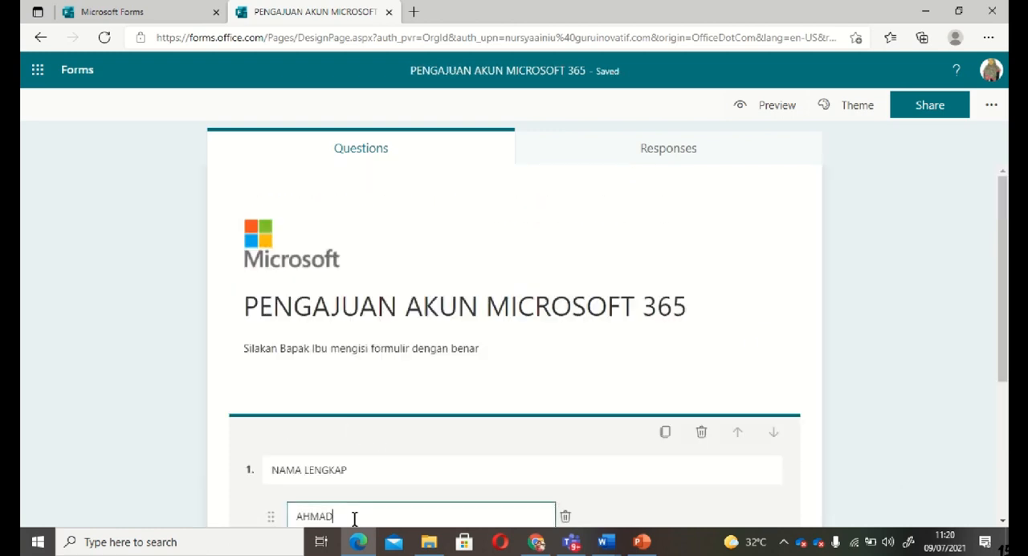
click(686, 513)
scroll(686, 513, down, 1)
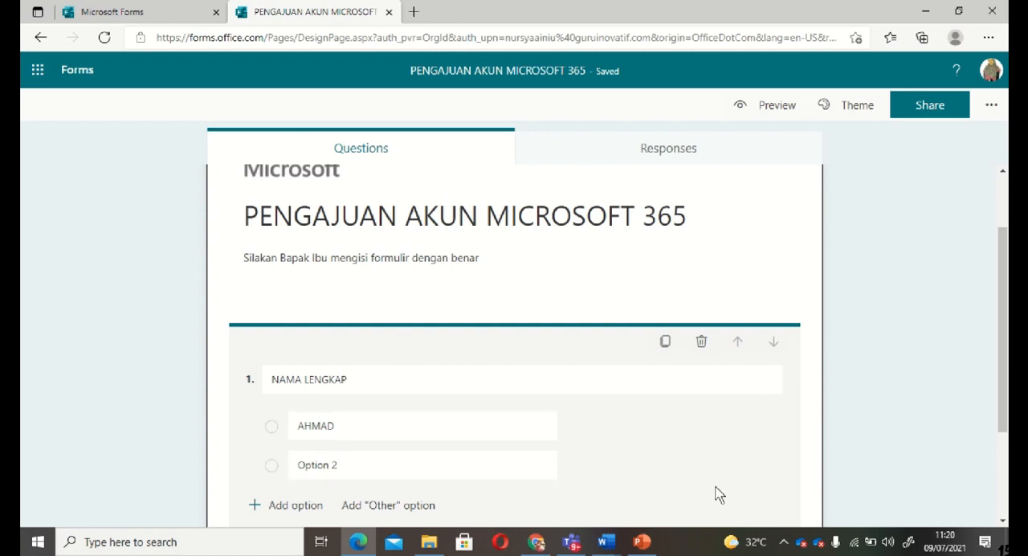
scroll(719, 493, down, 2)
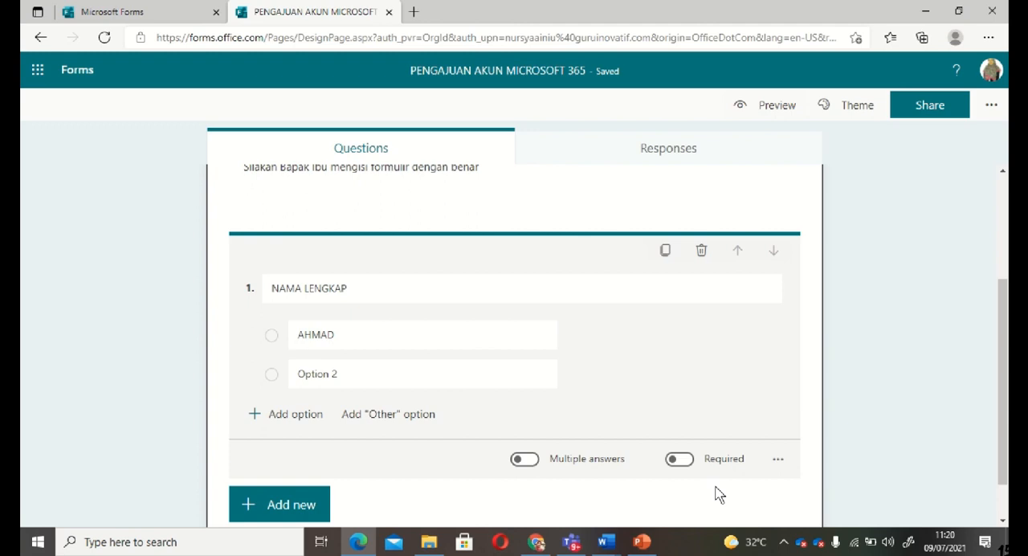
Replace "Option 2" of the "NAMA LENGKAP" question with another person's first name in capitals
click(994, 418)
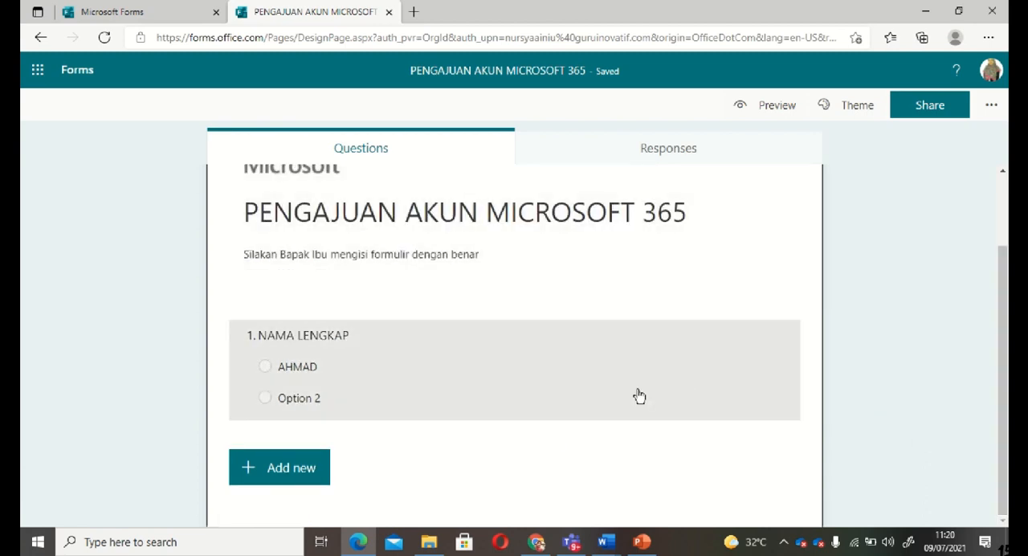
click(639, 395)
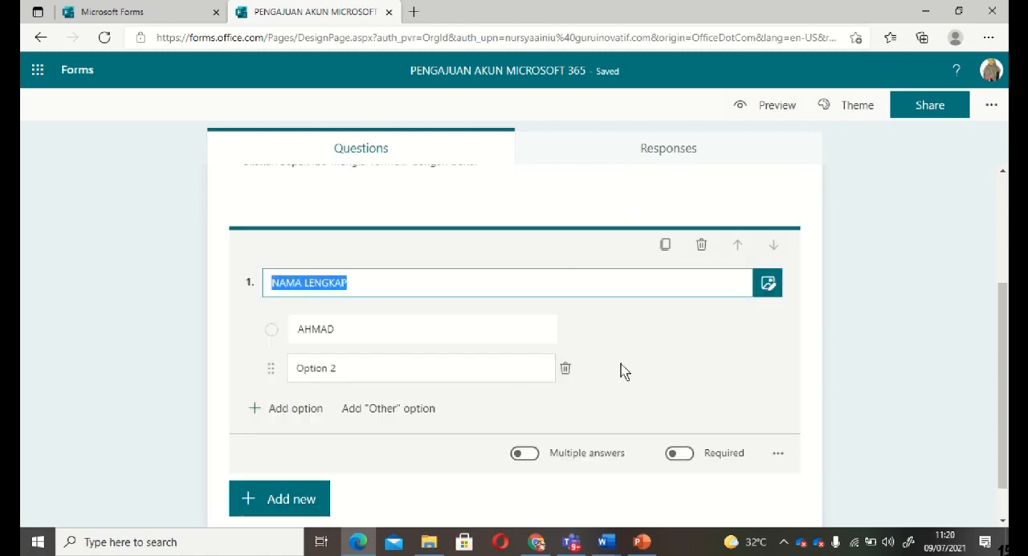
click(342, 367)
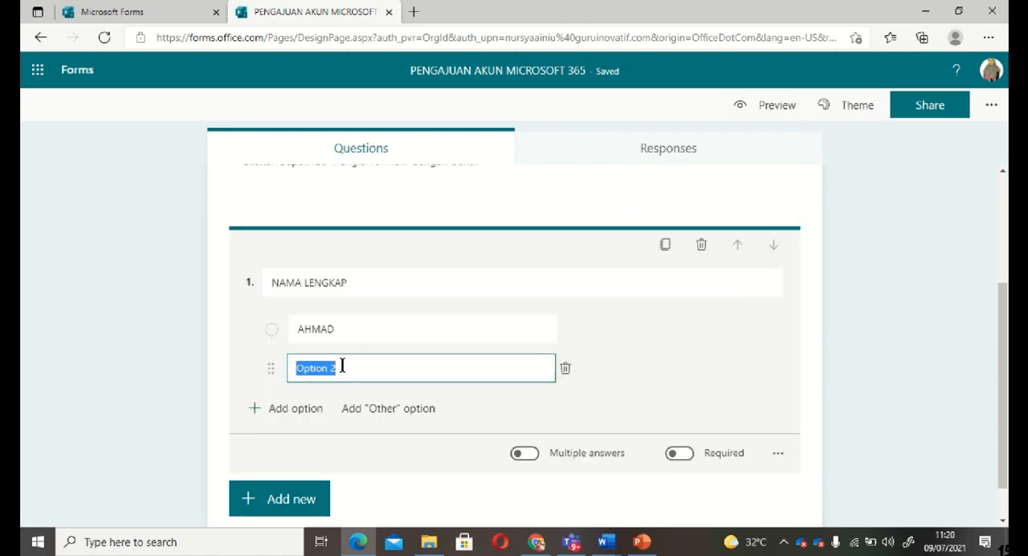
scroll(342, 367, up, 2)
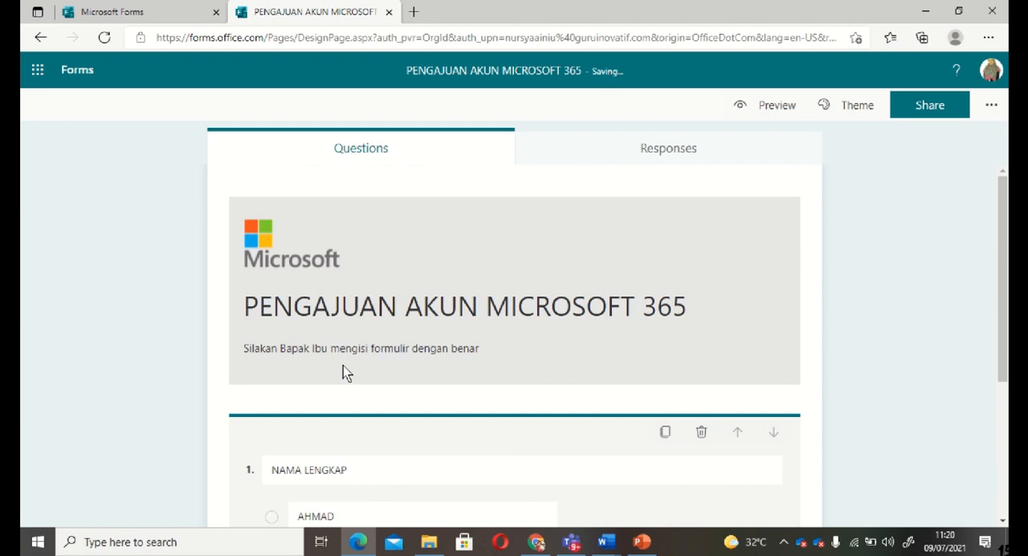
scroll(787, 514, down, 1)
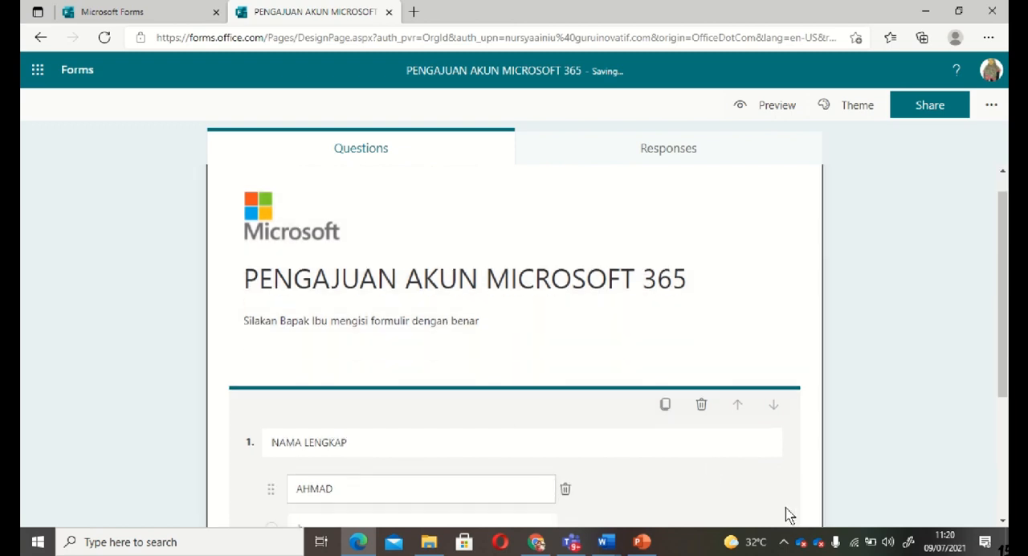
scroll(787, 514, down, 3)
scroll(785, 513, up, 3)
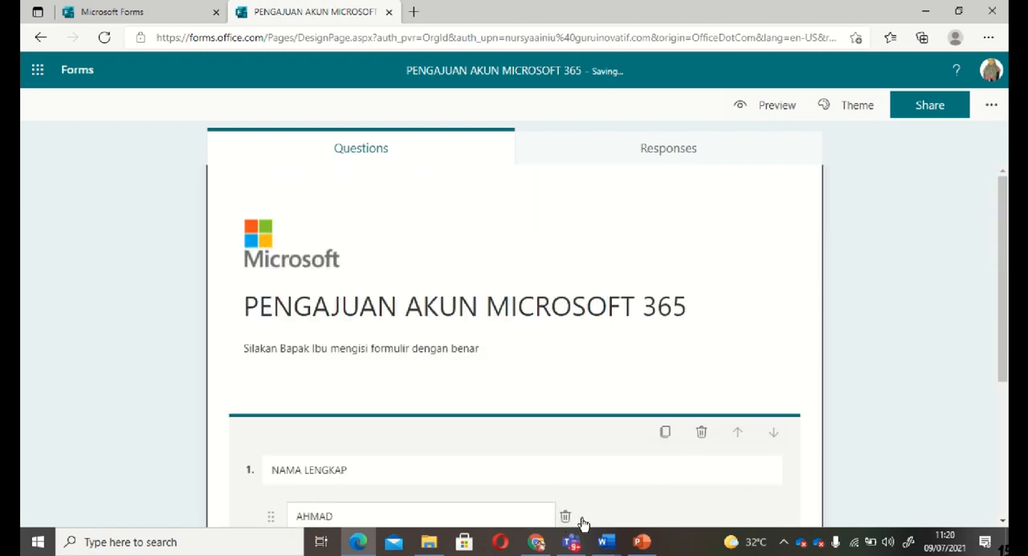
scroll(740, 523, down, 3)
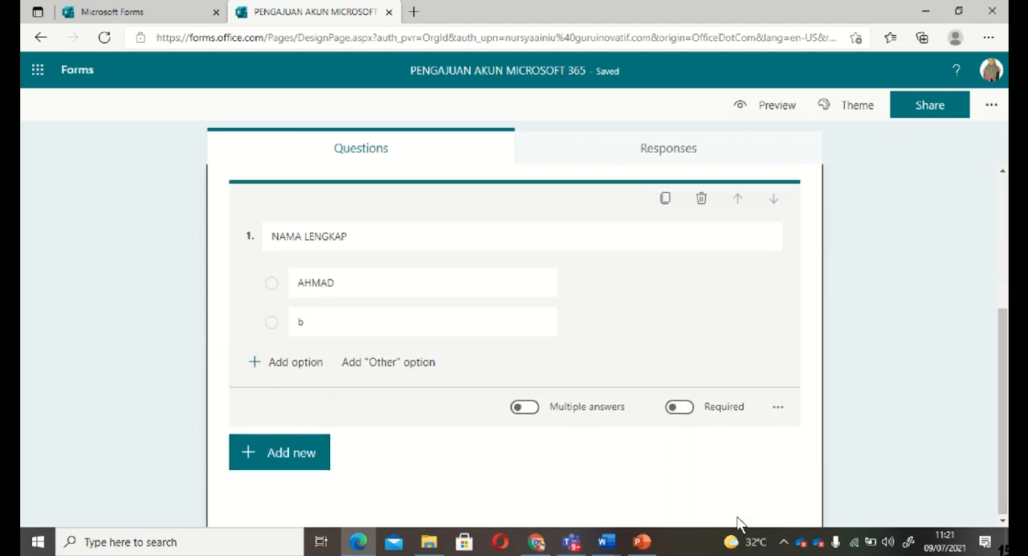
click(302, 323)
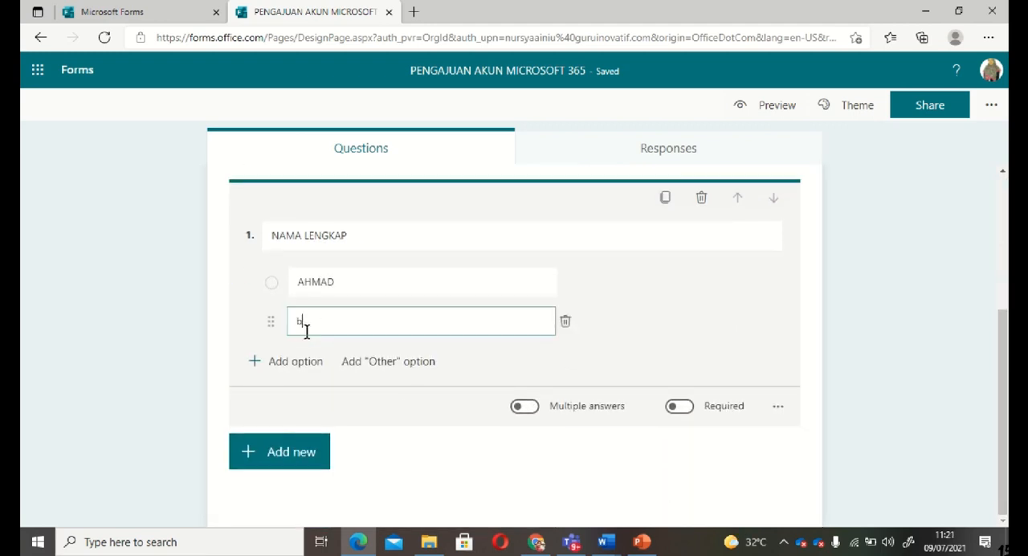
scroll(306, 324, up, 3)
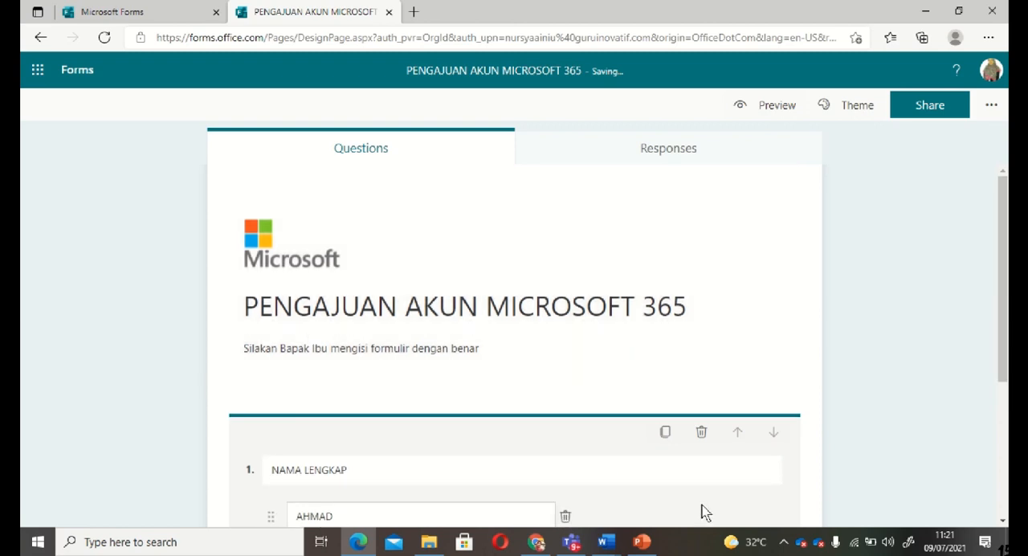
scroll(700, 512, down, 3)
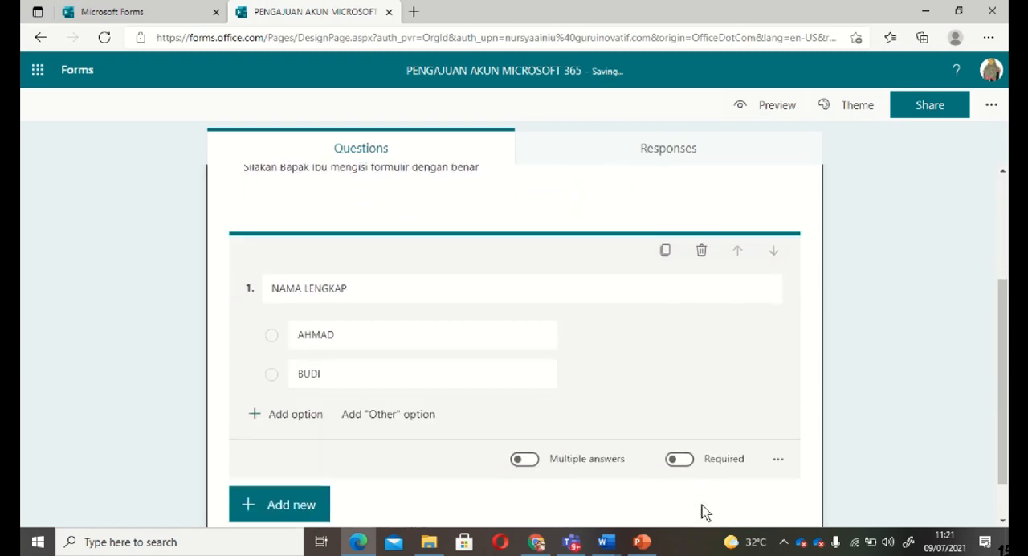
scroll(701, 512, up, 3)
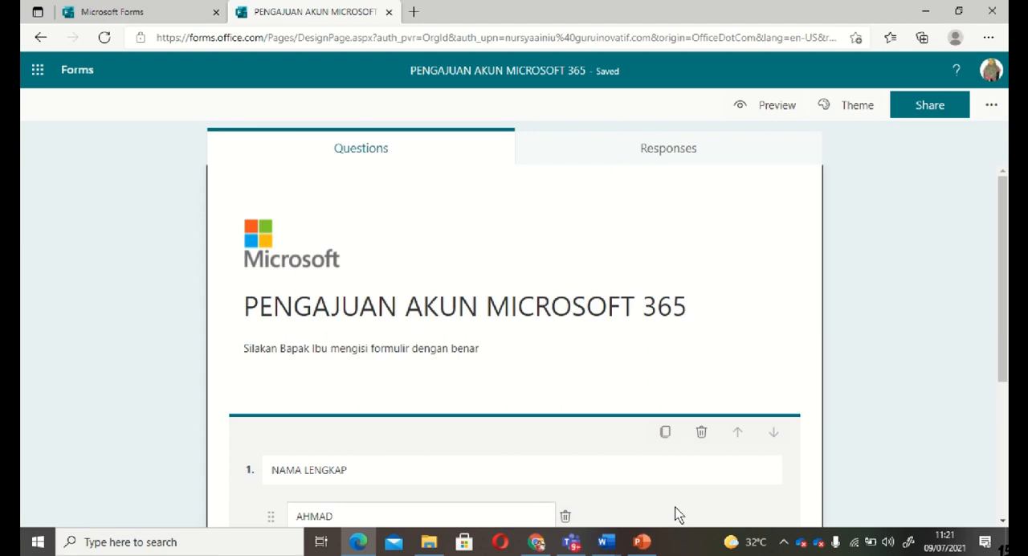
scroll(675, 514, down, 3)
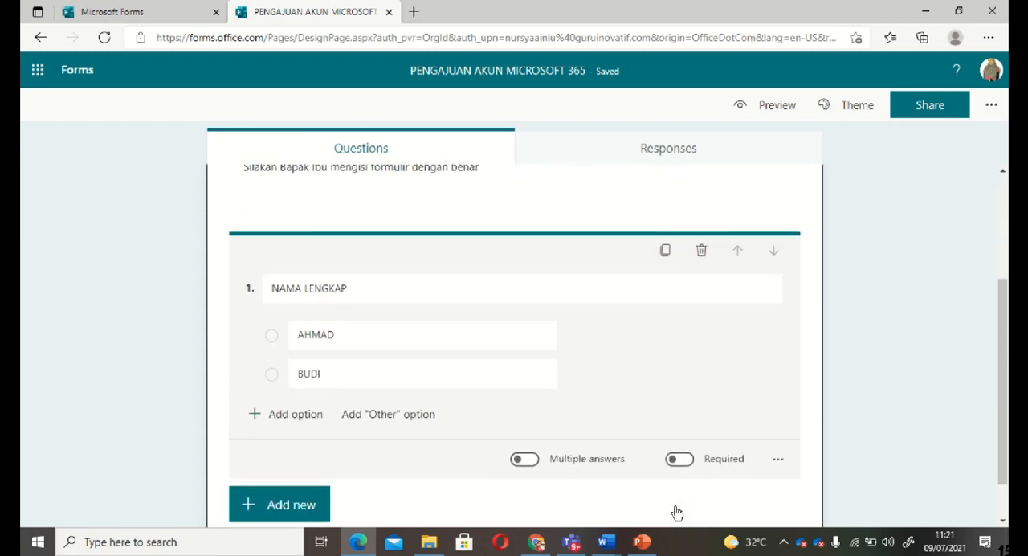
Look through the additional settings of the "NAMA LENGKAP" question and make the question required
mouse_move(595, 348)
click(778, 462)
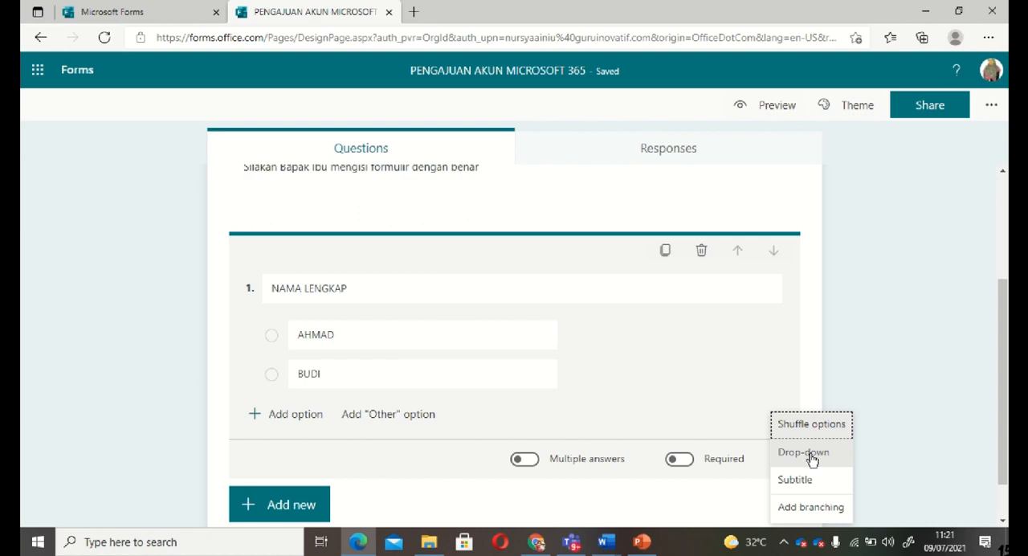
click(727, 388)
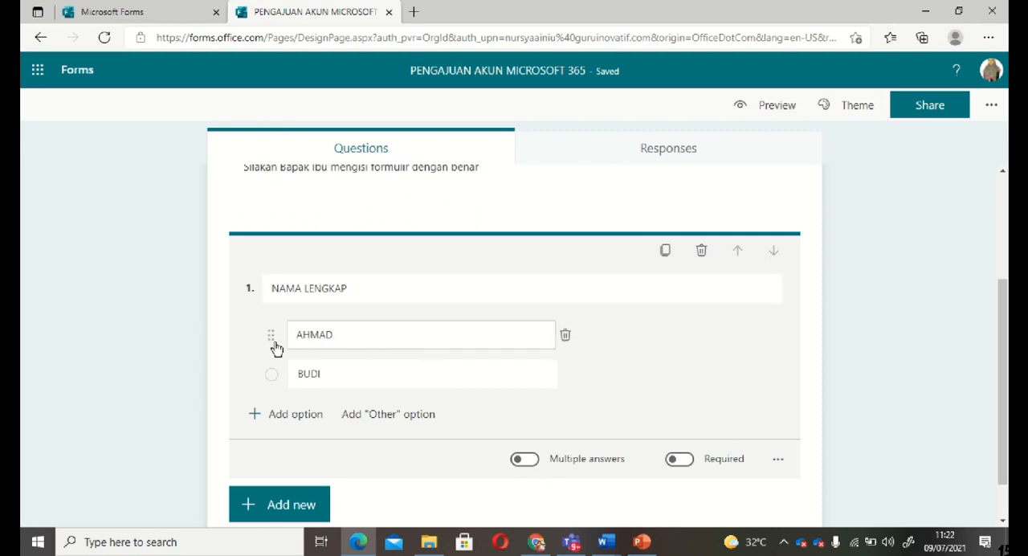
click(679, 460)
scroll(685, 465, up, 3)
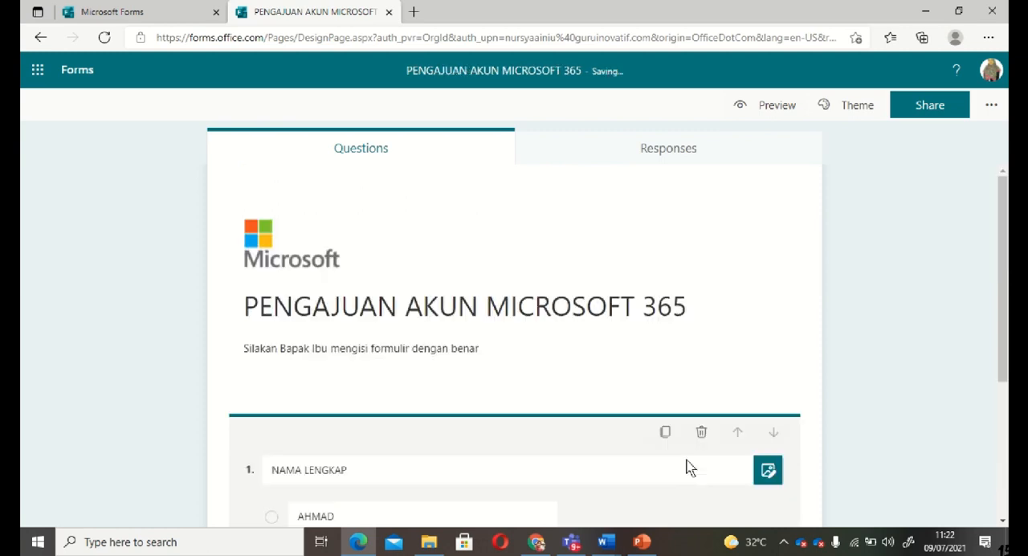
scroll(697, 517, down, 3)
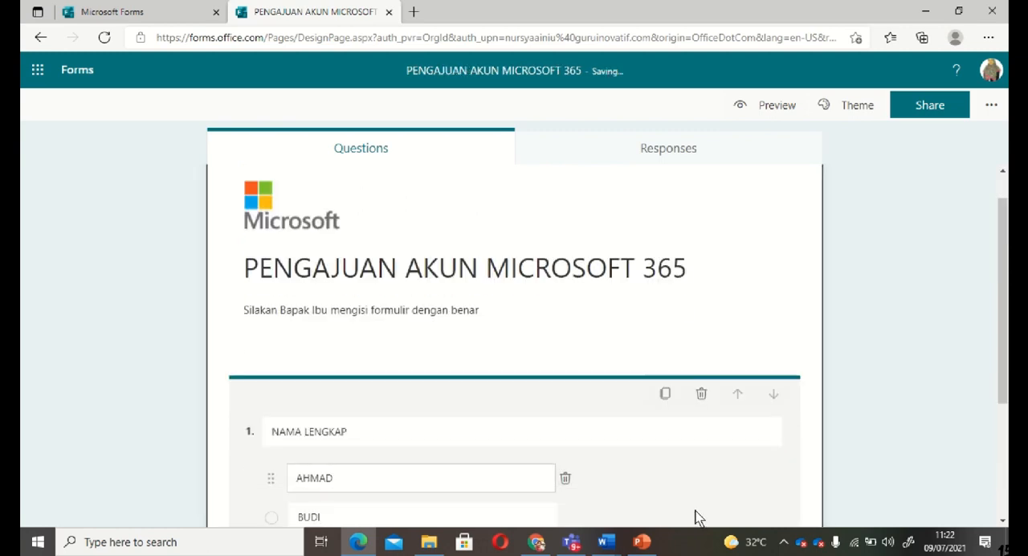
scroll(696, 516, up, 3)
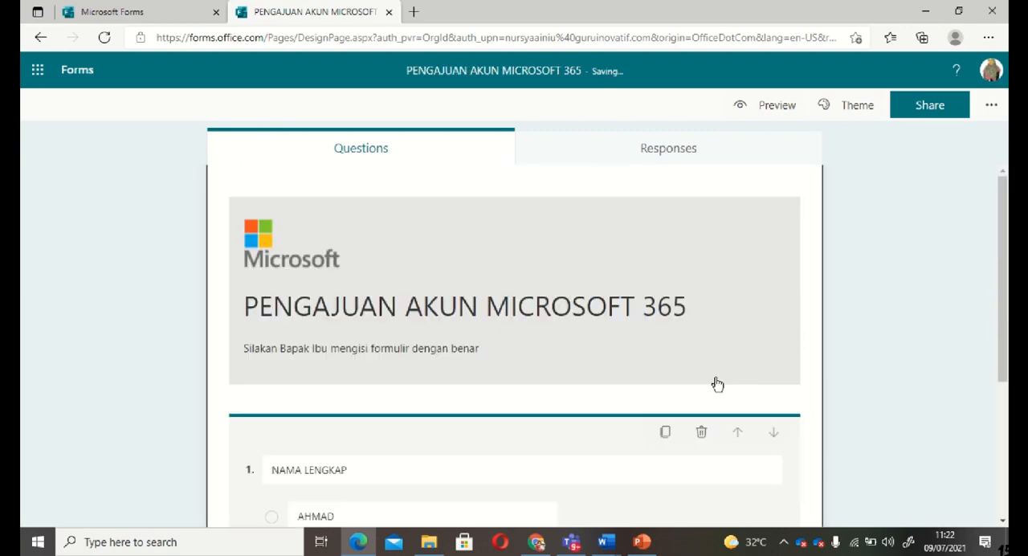
scroll(688, 514, down, 3)
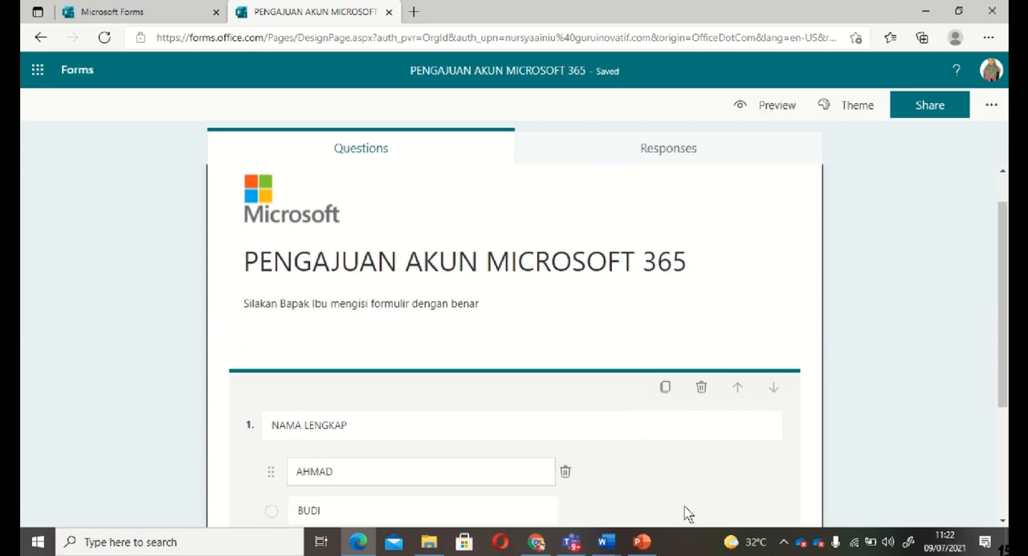
scroll(686, 512, down, 1)
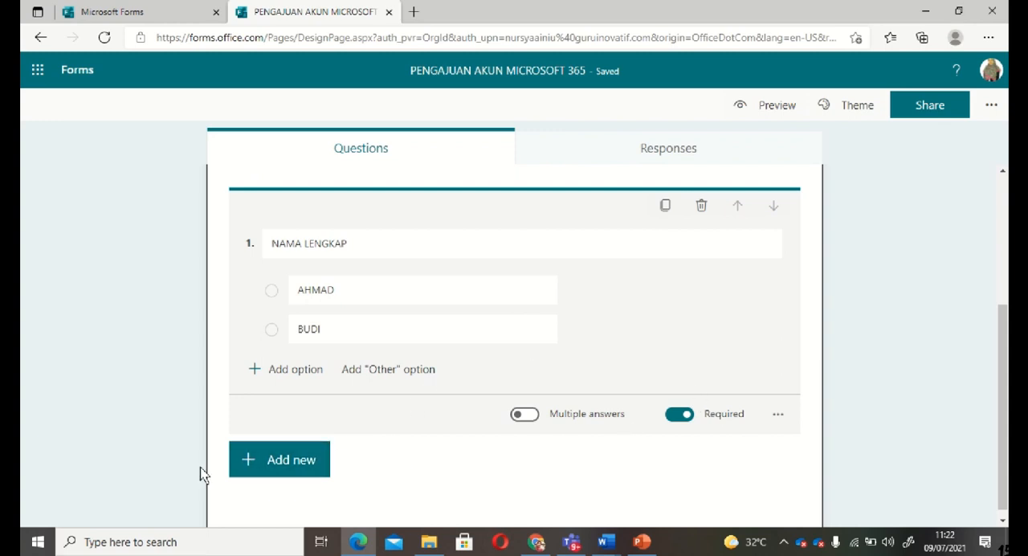
Add a Text question as the form's second question and enable the Long answer option for it
click(313, 461)
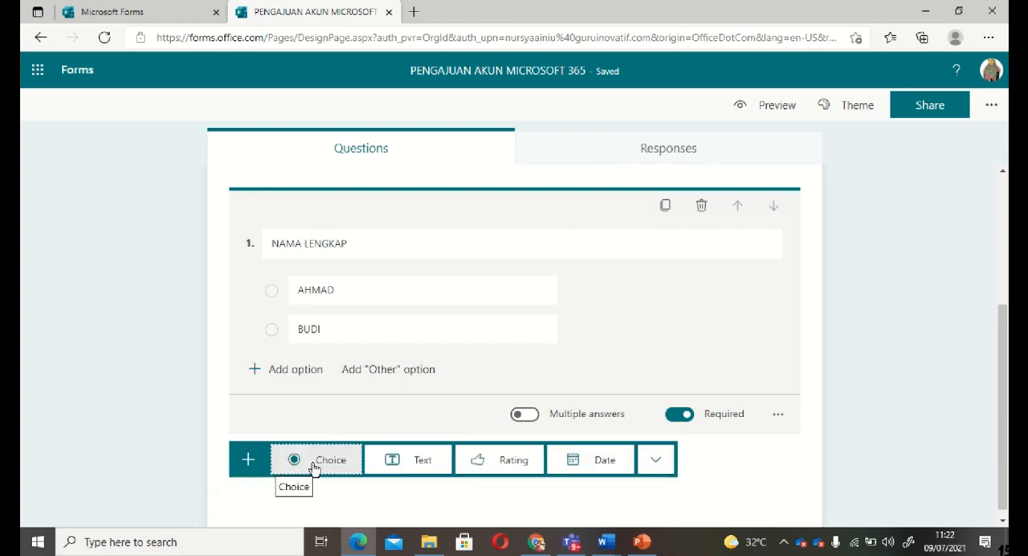
click(405, 471)
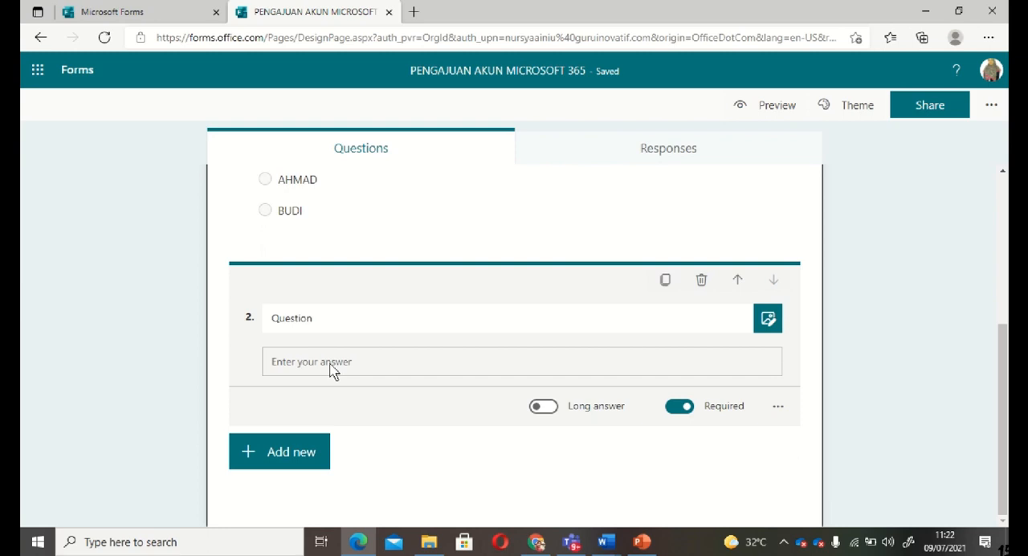
click(548, 410)
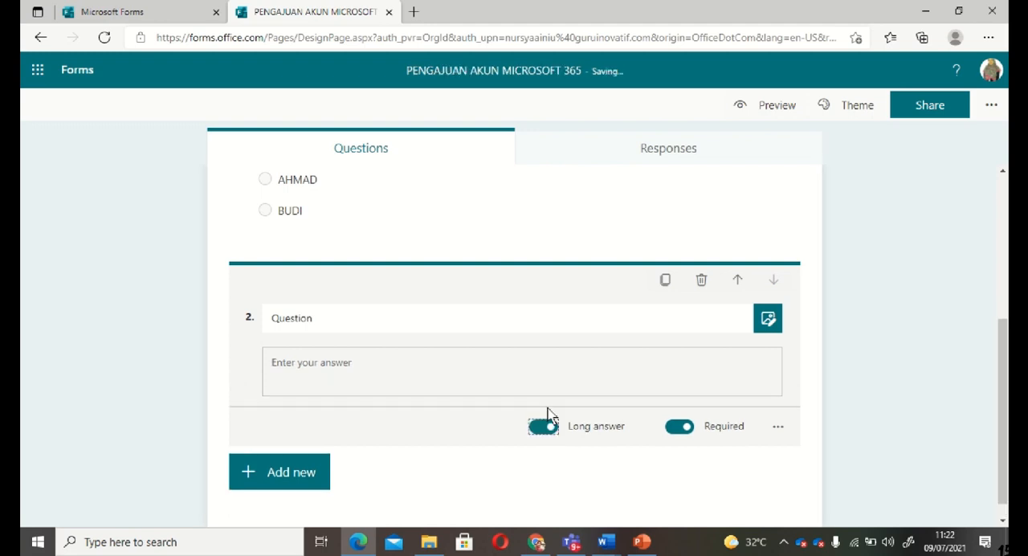